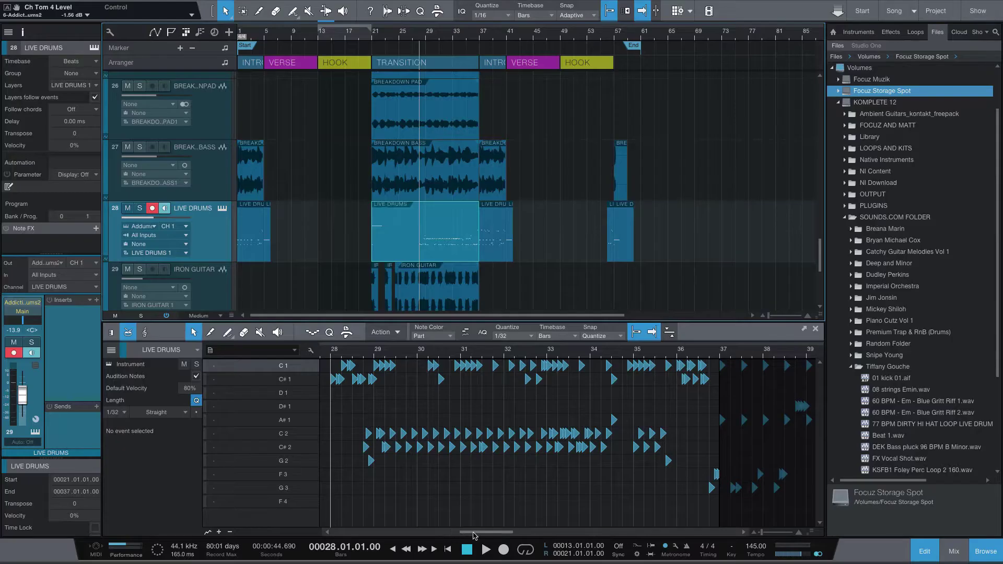
Step: Play the song from the start of the verse at bar 5
drag(474, 535, 469, 535)
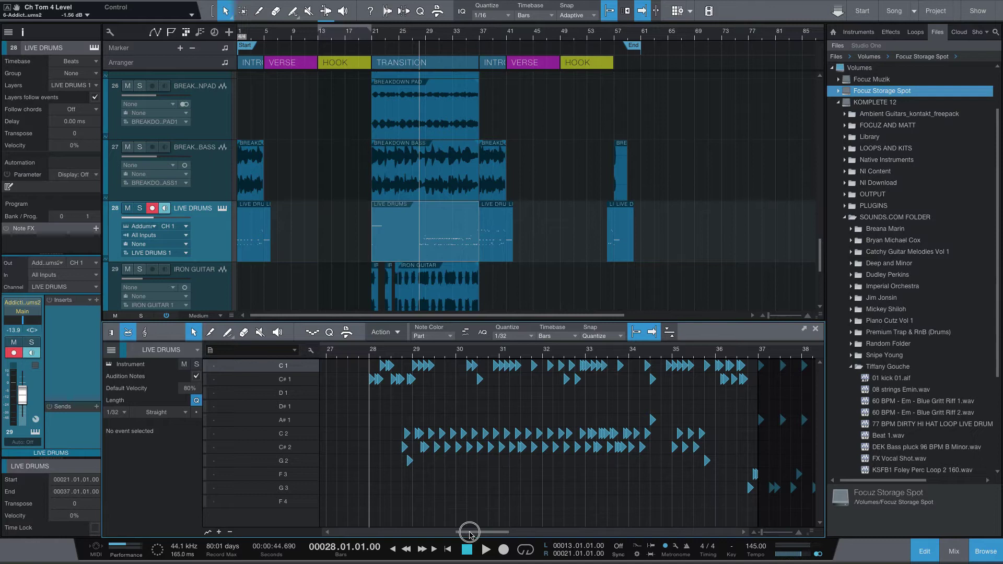
click(374, 46)
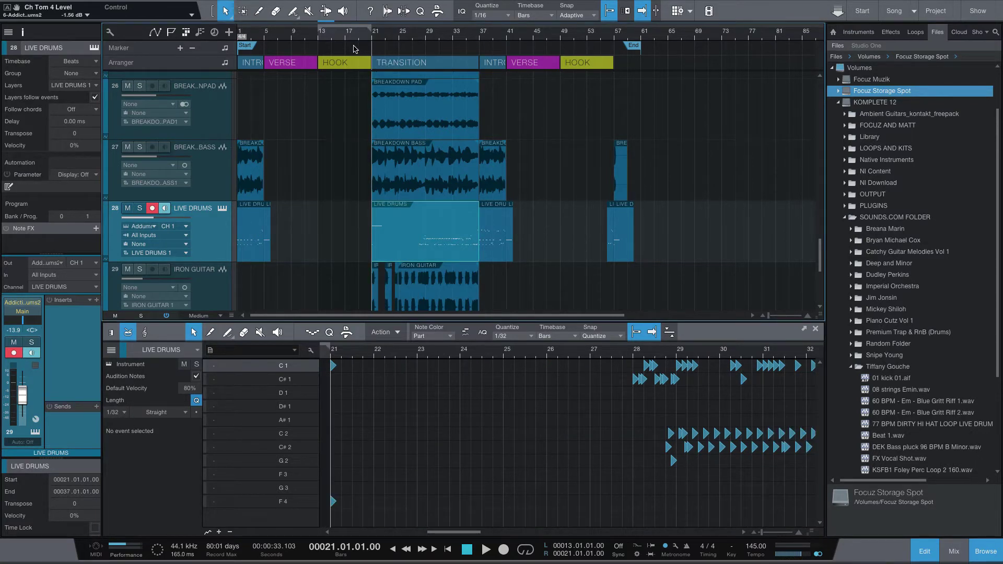
click(265, 36)
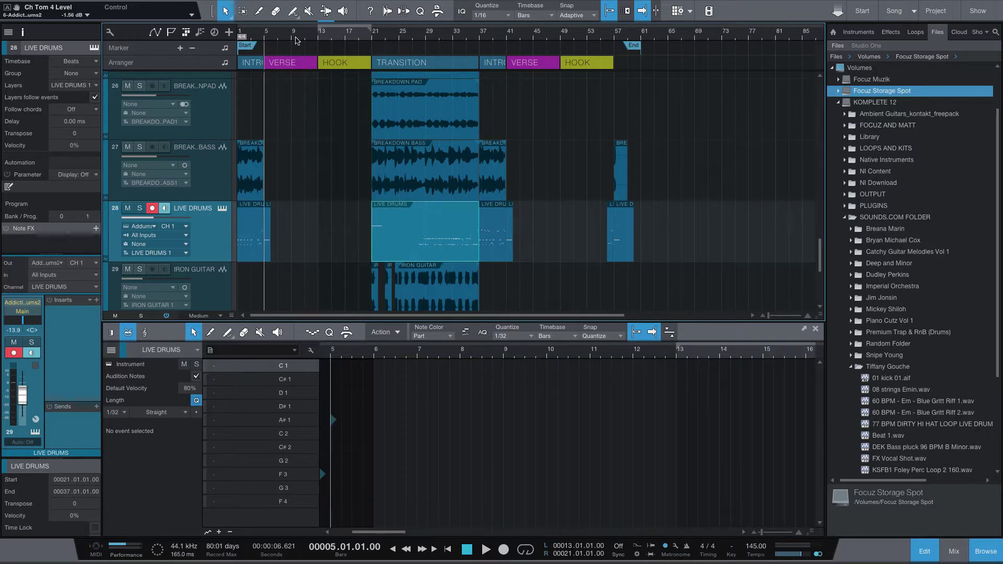
key(space)
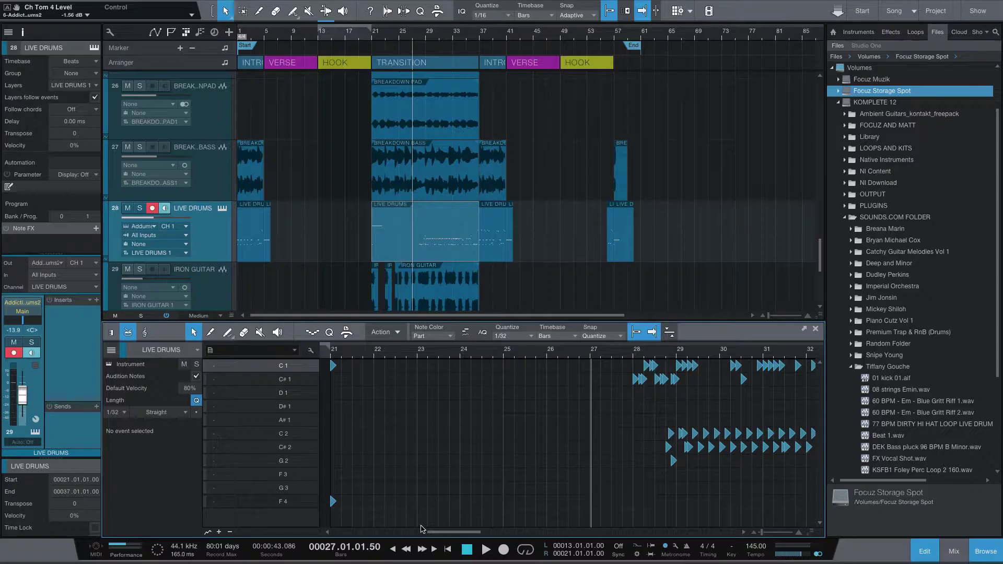
Step: Play back the transition's LIVE DRUMS part from bar 27, following its notes in the drum editor
drag(429, 533, 460, 533)
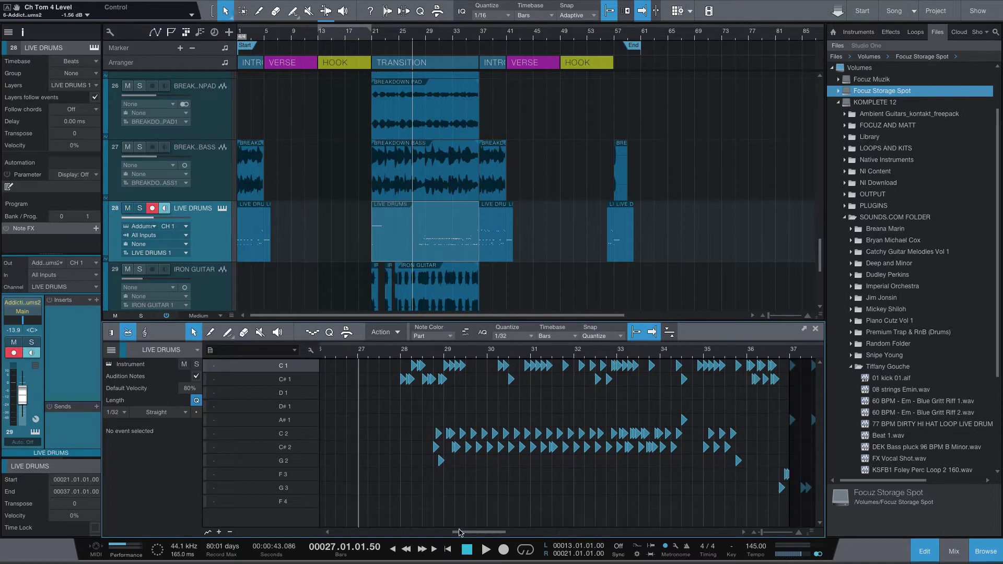
key(space)
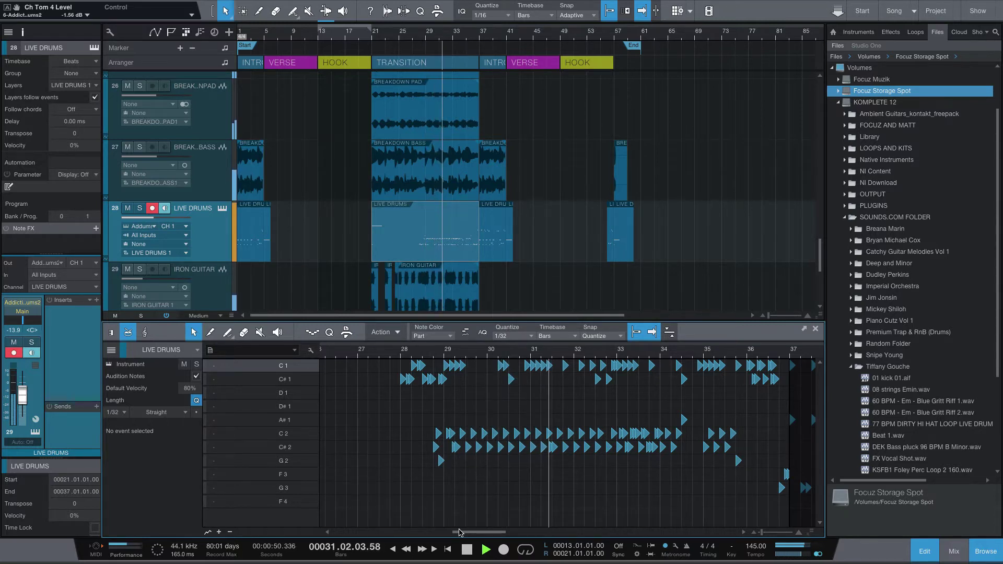
drag(469, 534, 481, 534)
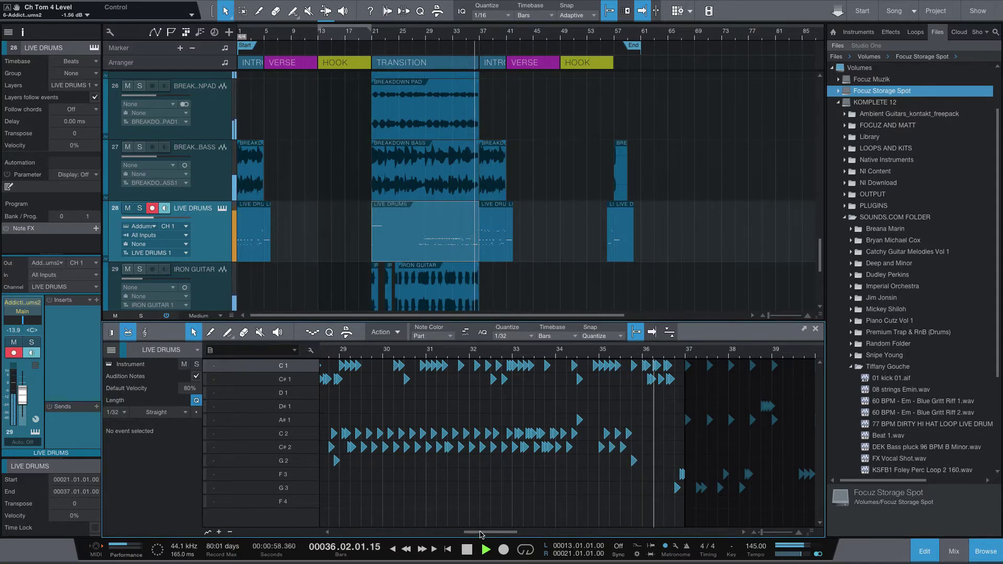
key(space)
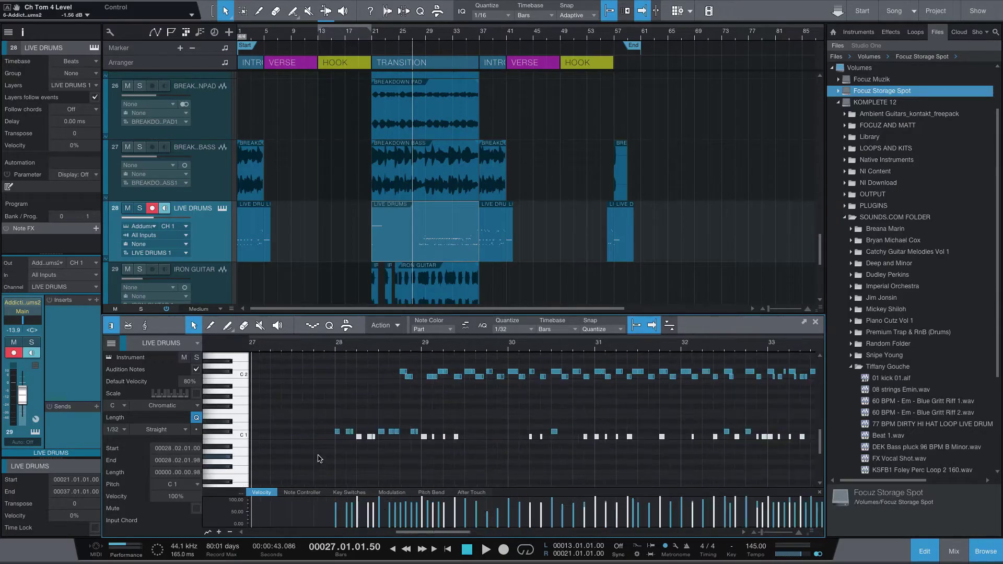
Step: Set the velocity of the third C 1 note in bar 28 of the LIVE DRUMS part to 75%
key(e)
key(e)
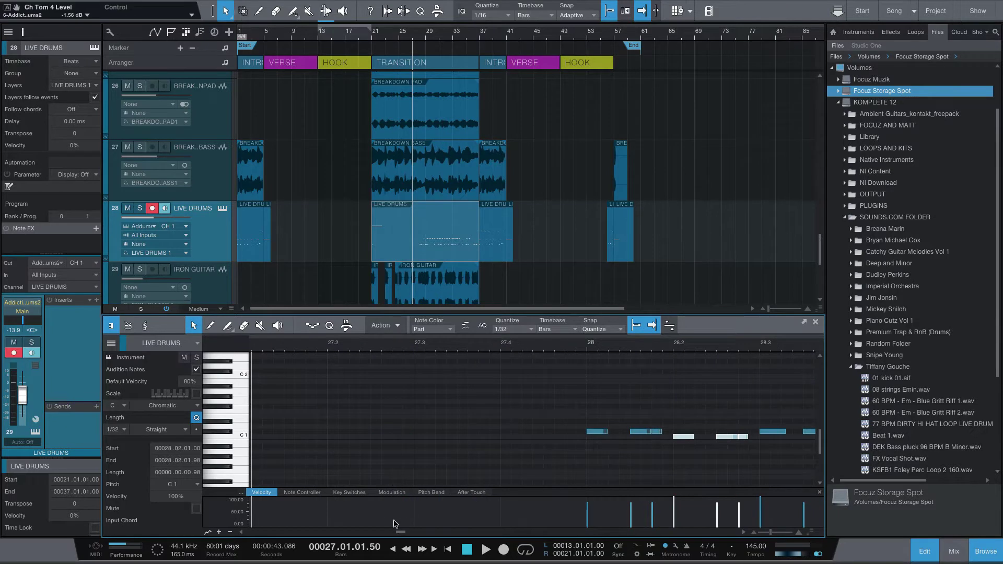
key(w)
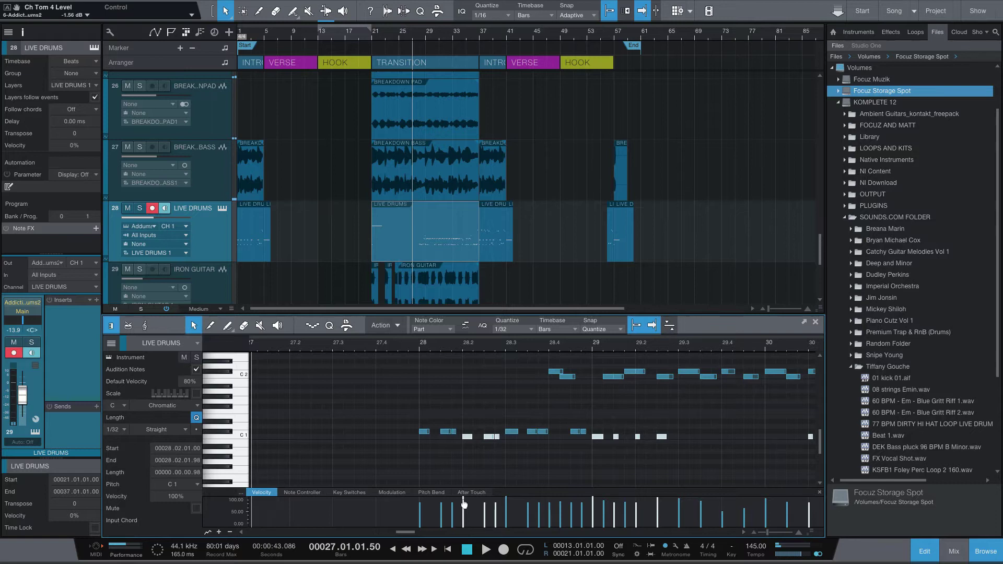
mouse_move(464, 504)
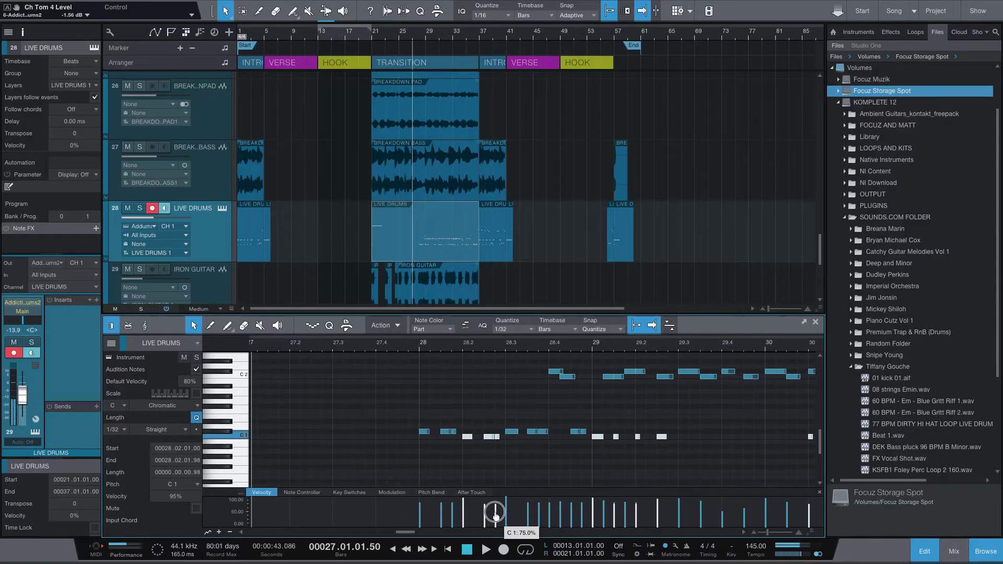
click(498, 486)
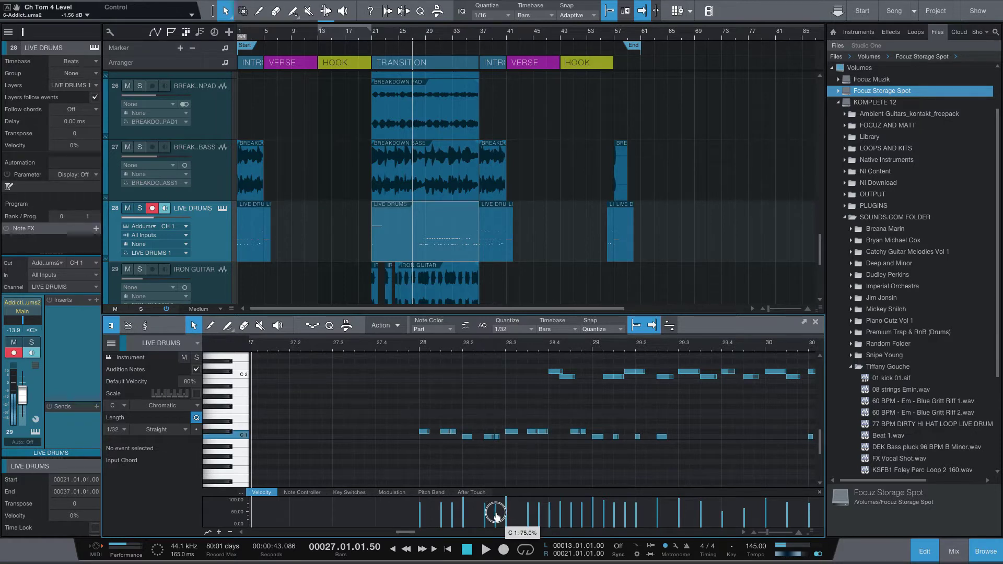
Step: Play back the LIVE DRUMS part from bar 28
key(space)
key(space)
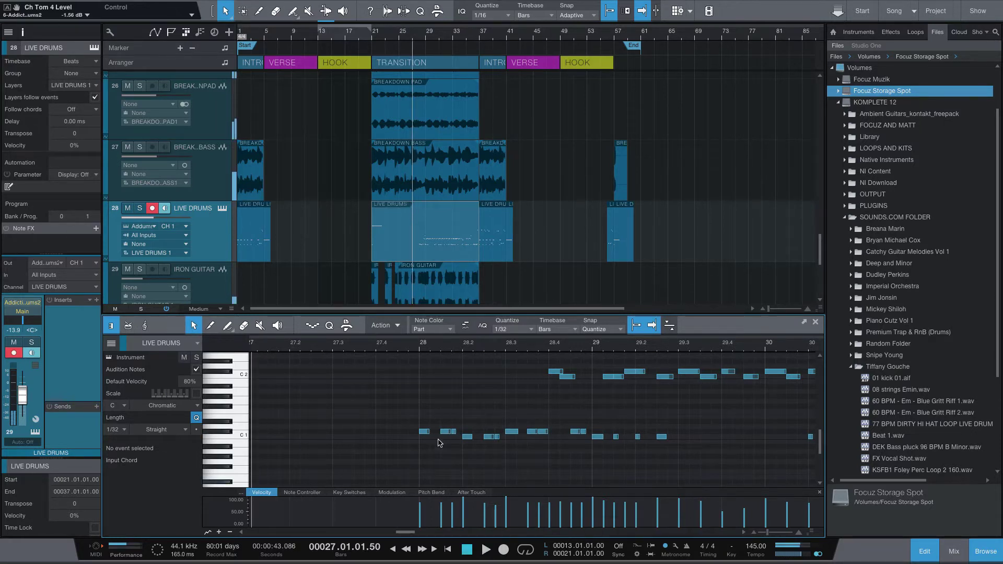
click(418, 346)
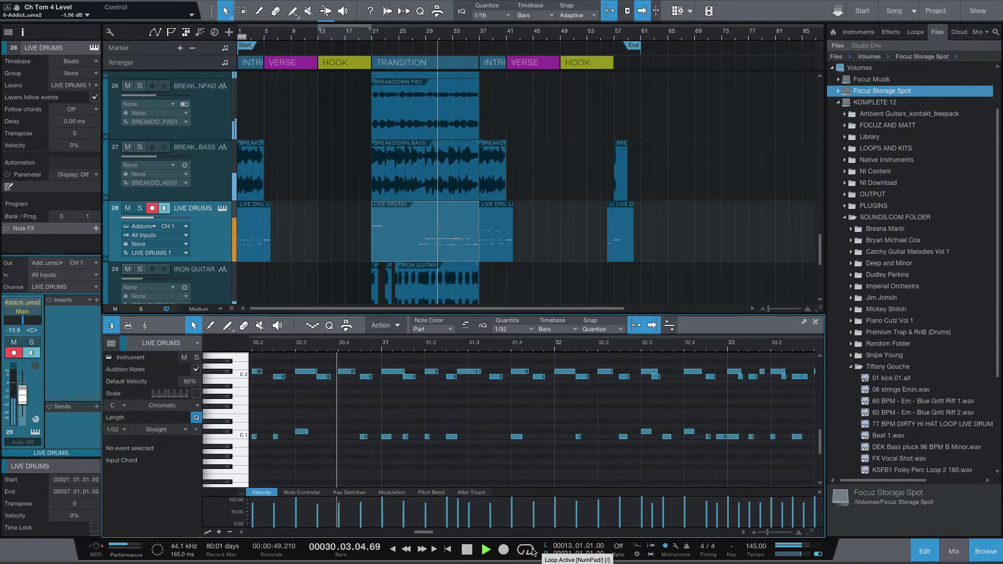
key(space)
Step: Select the C 2 and C# 2 notes across bars 28 to 35 and listen to the passage
key(w)
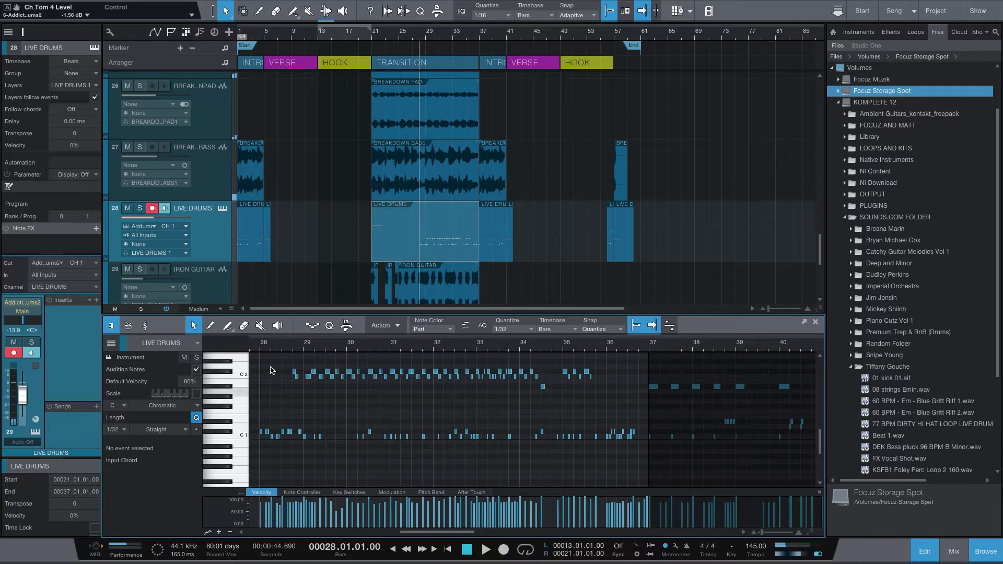
drag(276, 369, 602, 399)
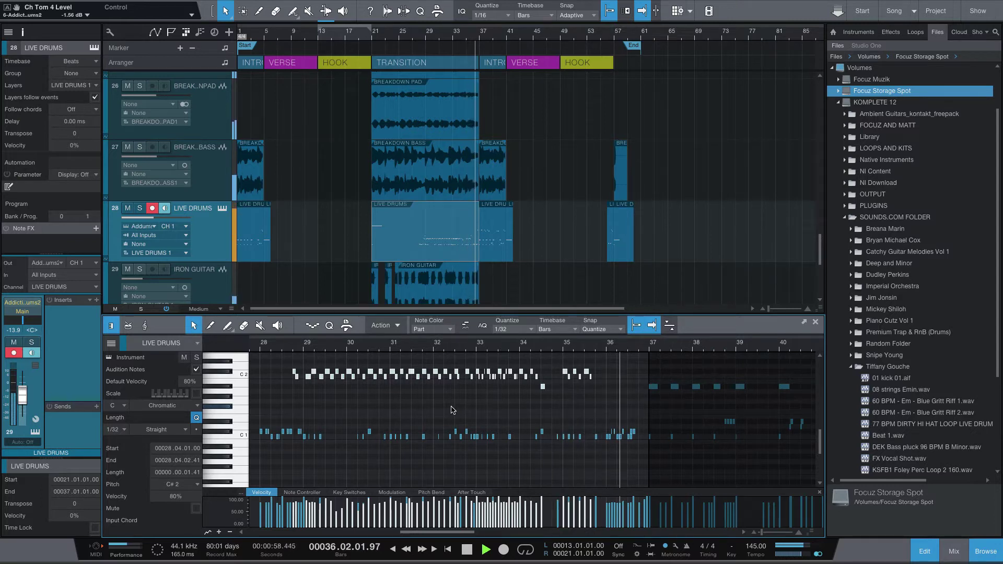
key(space)
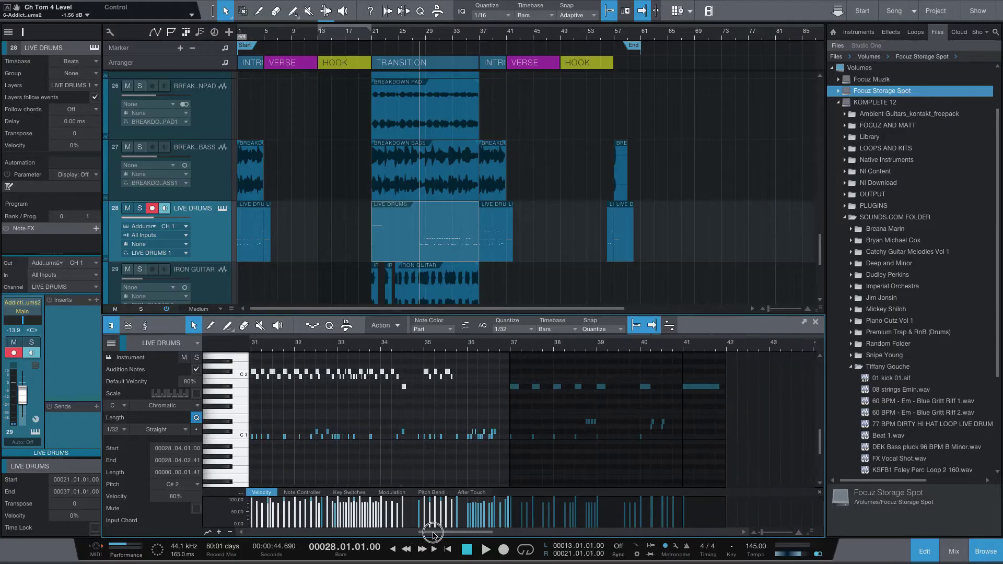
Step: Select the LIVE DRUMS part starting at bar 37 and play it back
drag(433, 532, 445, 532)
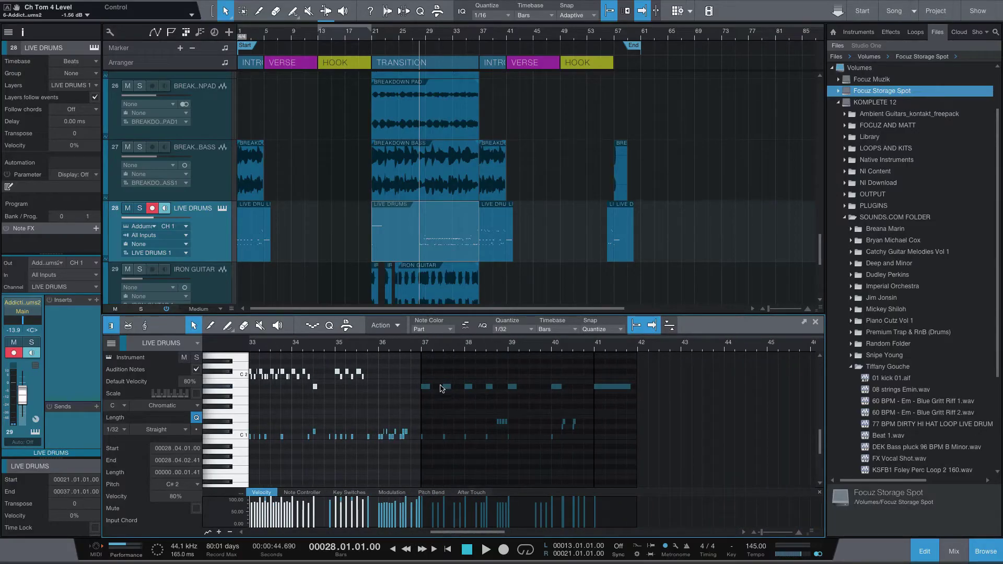
click(497, 243)
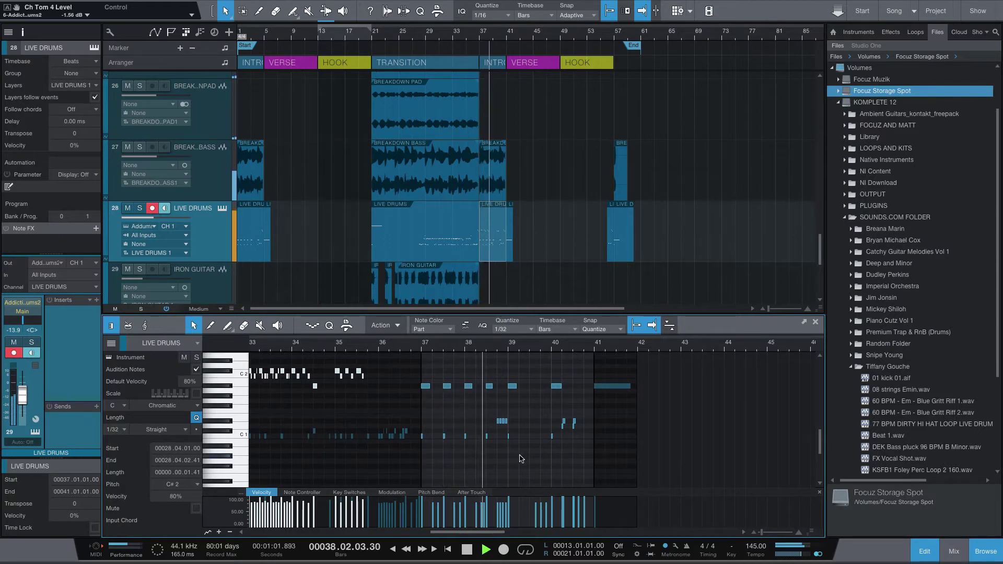
scroll(519, 457, down, 2)
scroll(520, 457, up, 6)
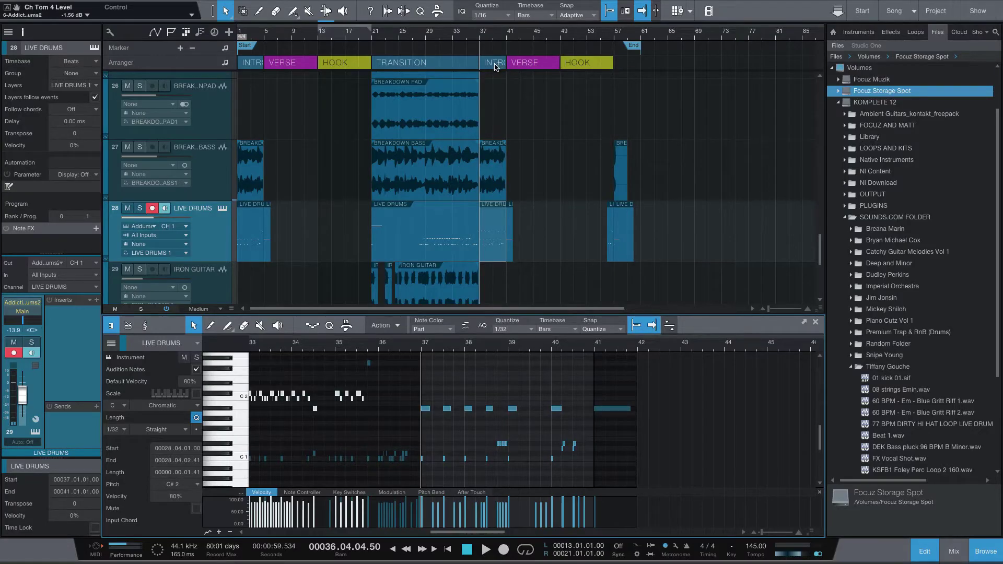
Step: Zoom the arrangement to the second INTRO section and place the play position at bar 37
double_click(495, 66)
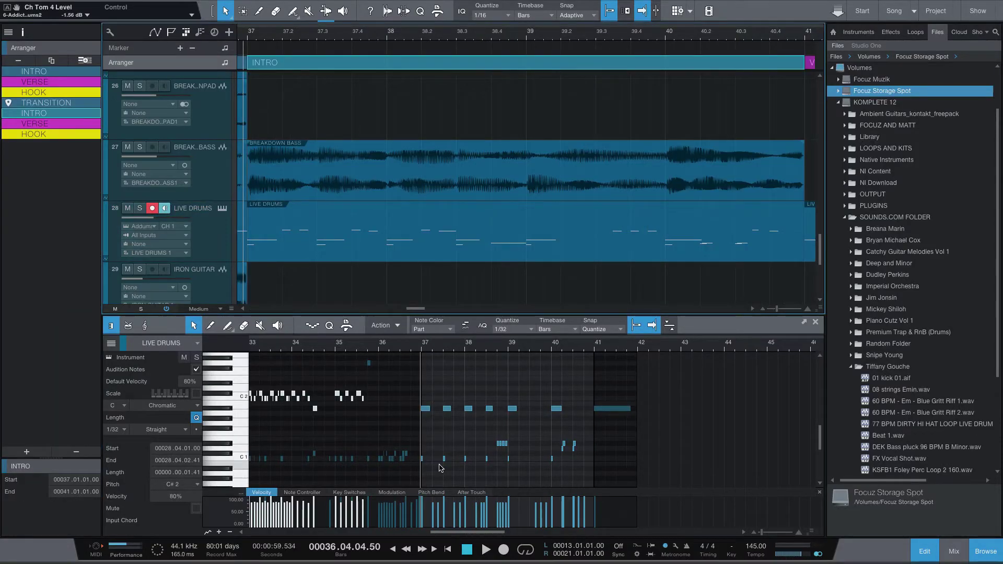
key(e)
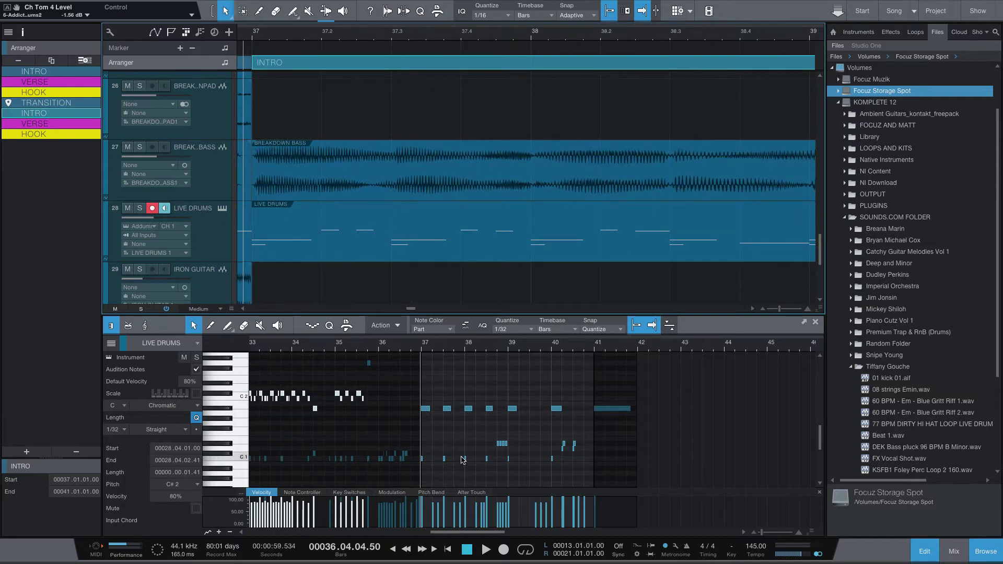
click(463, 439)
key(e)
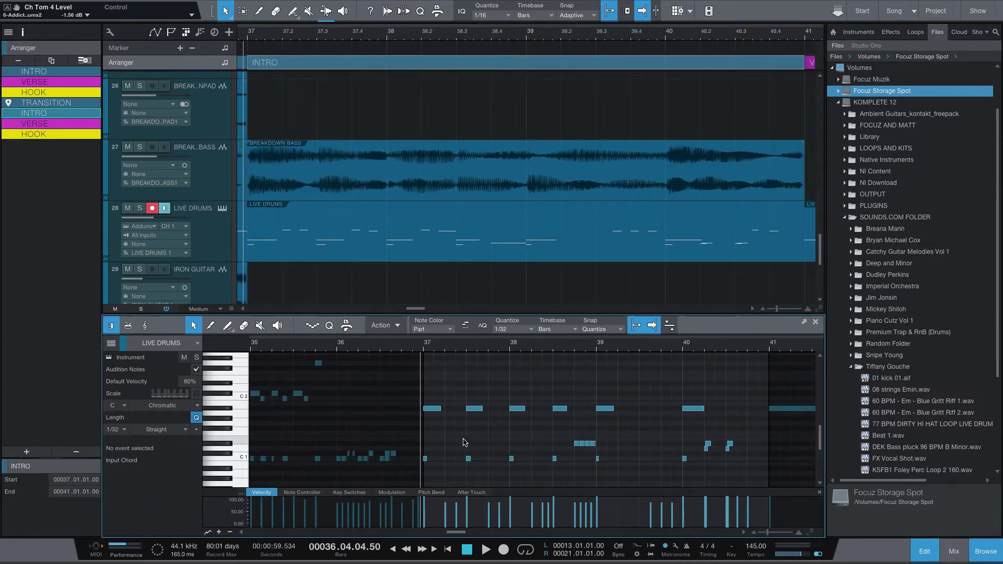
scroll(450, 529, right, 3)
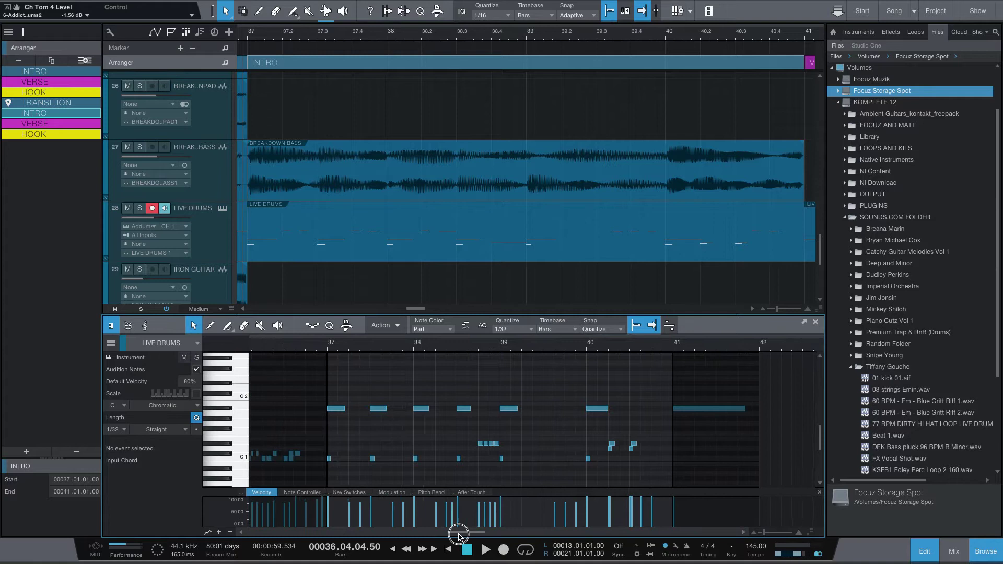
click(306, 349)
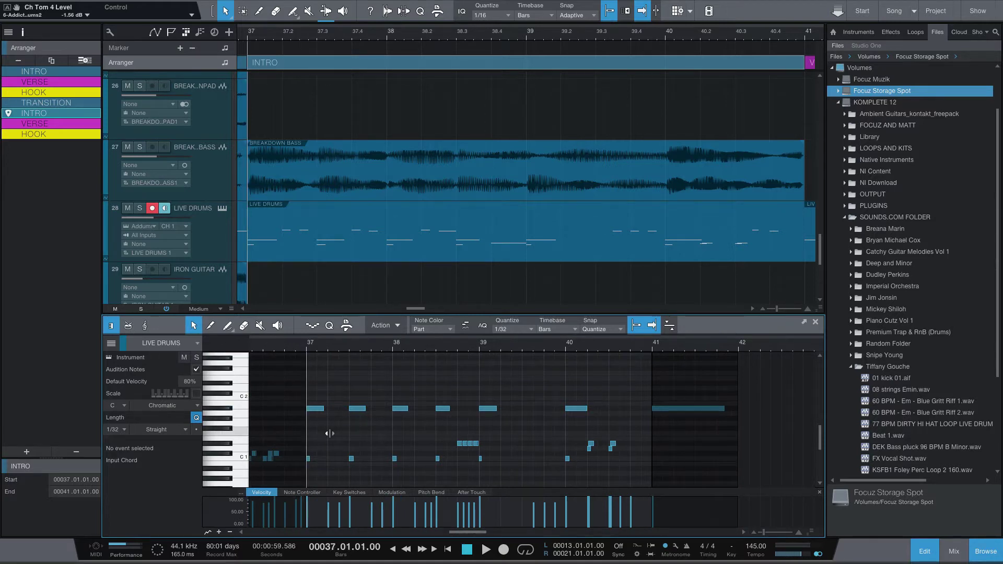
Step: Play the intro drums from bar 37 while viewing the notes between C 3 and C 4
scroll(329, 433, down, 2)
scroll(330, 441, up, 1)
scroll(330, 442, up, 5)
key(space)
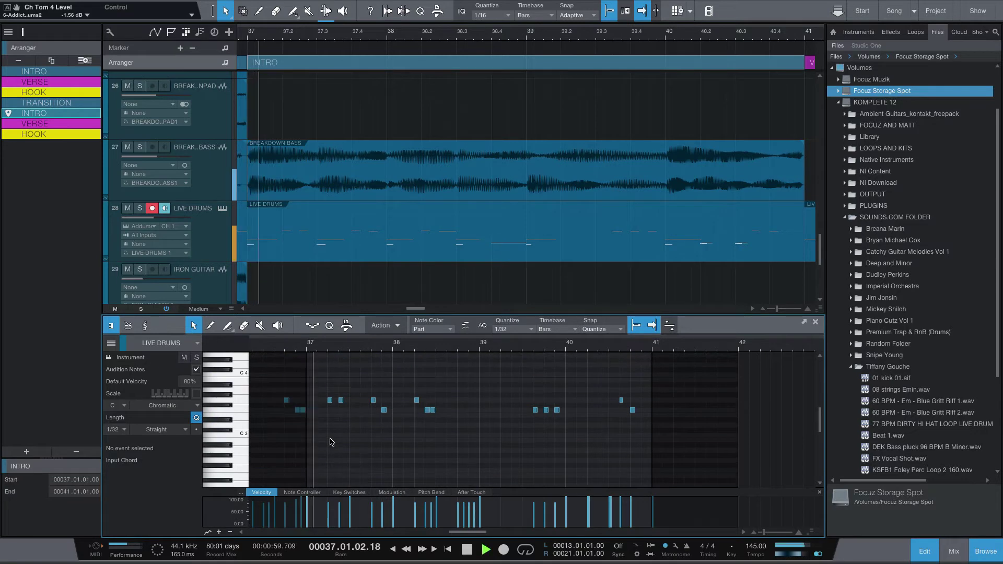
key(space)
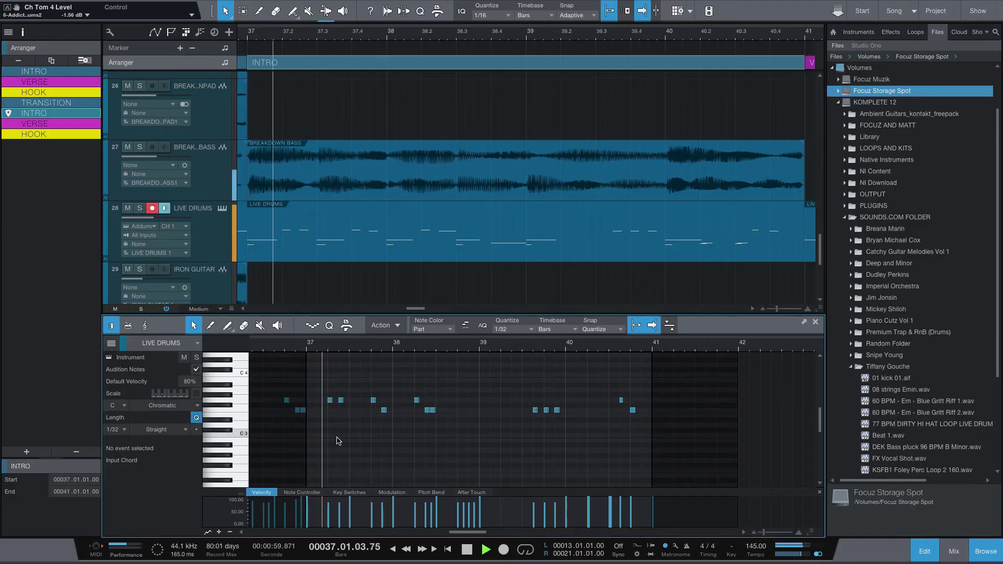
key(space)
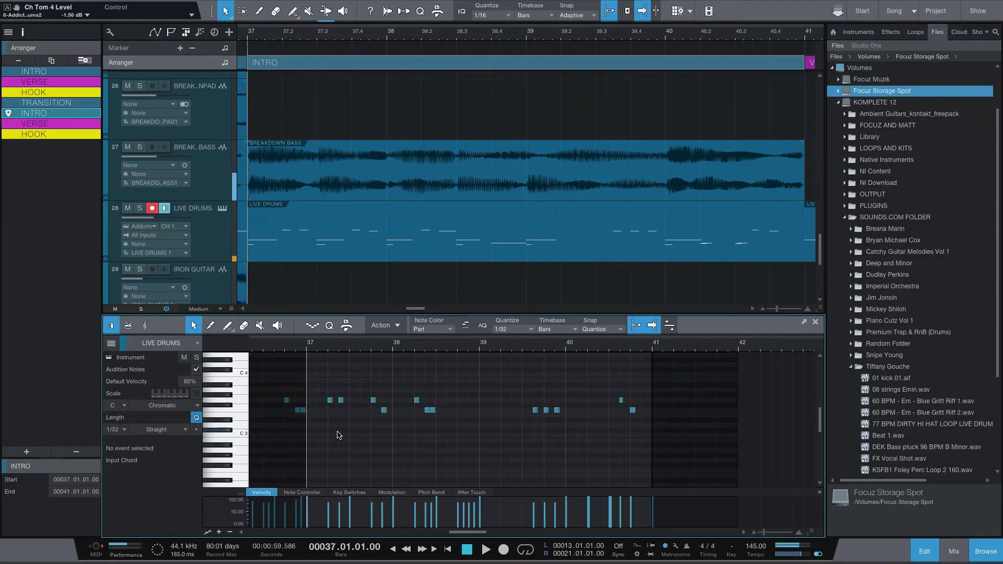
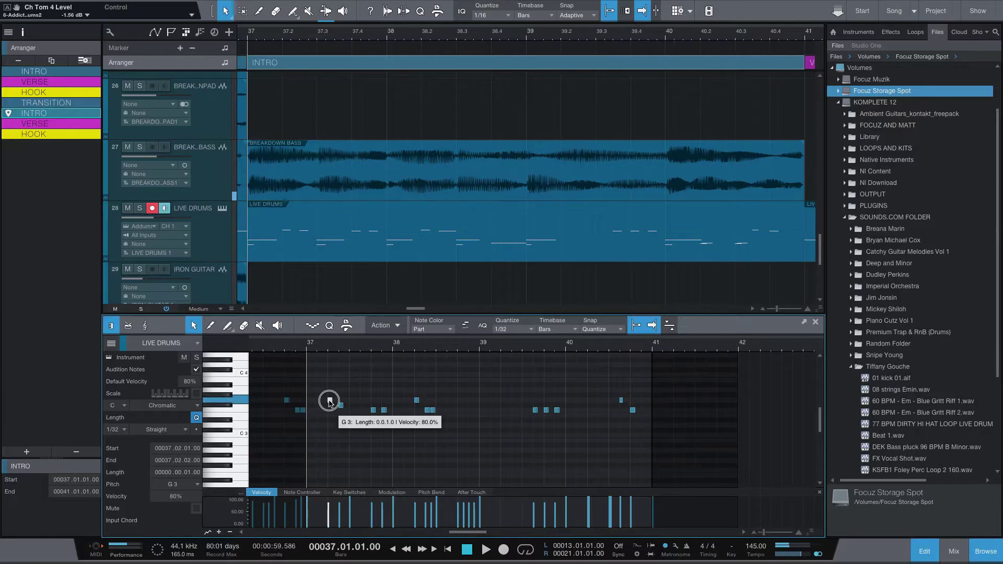
Step: Put the first two notes above C 3 in bar 37 on A 3 and G 3, and play the change back
drag(329, 398, 341, 401)
key(space)
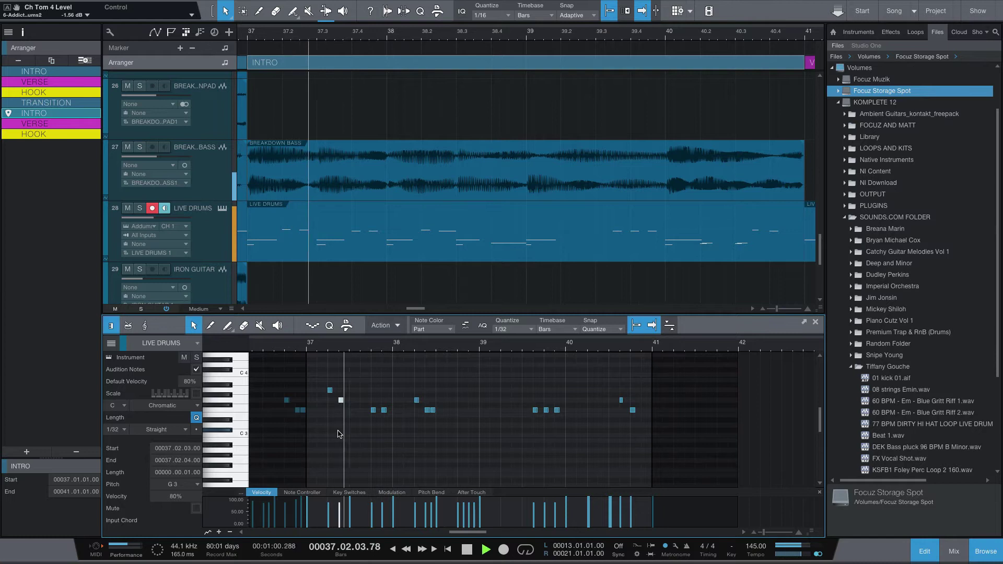
key(space)
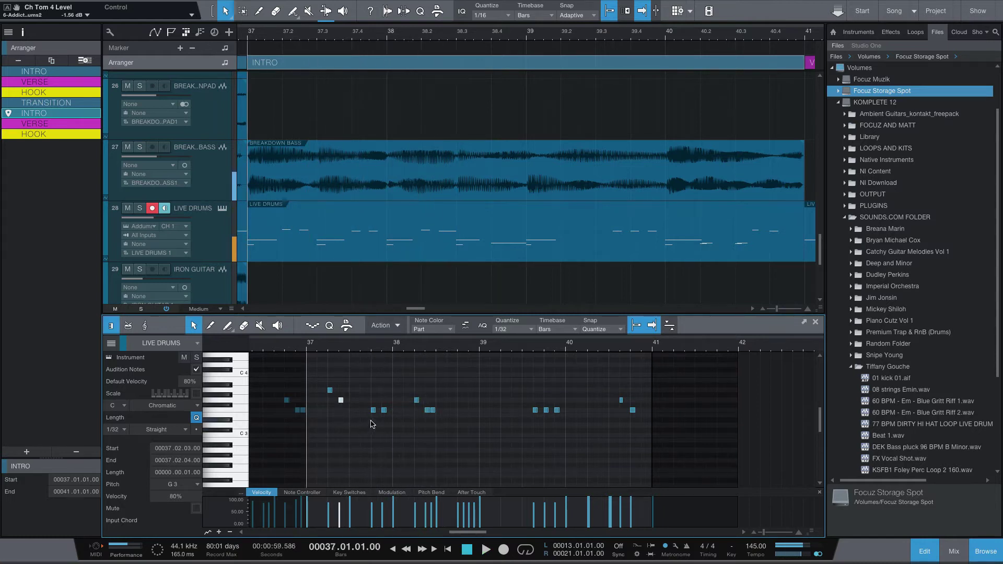
Step: Raise the note at bar 37 beat 4 and the first two upper notes of bar 38 by a semitone, and play them back
drag(372, 410, 428, 409)
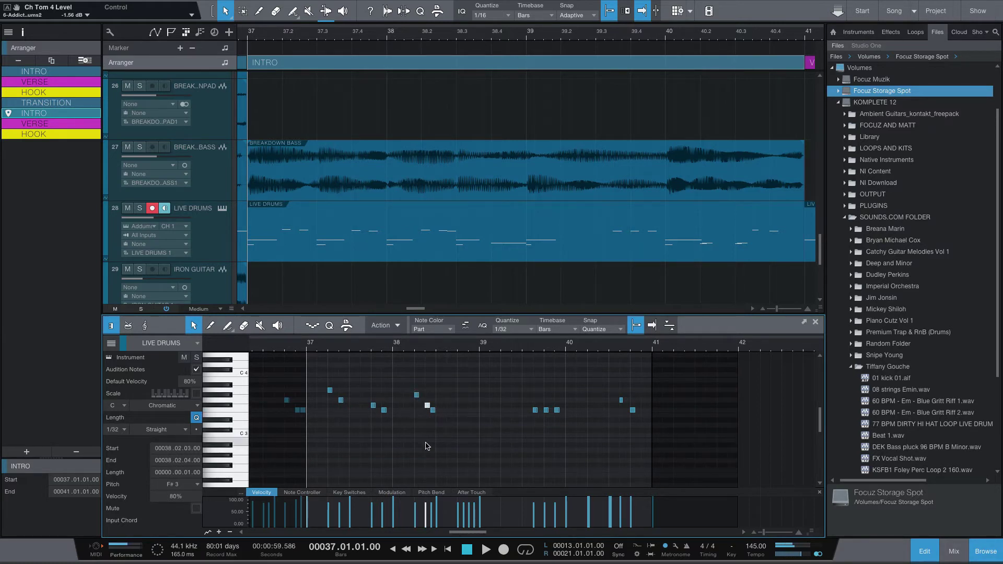
key(space)
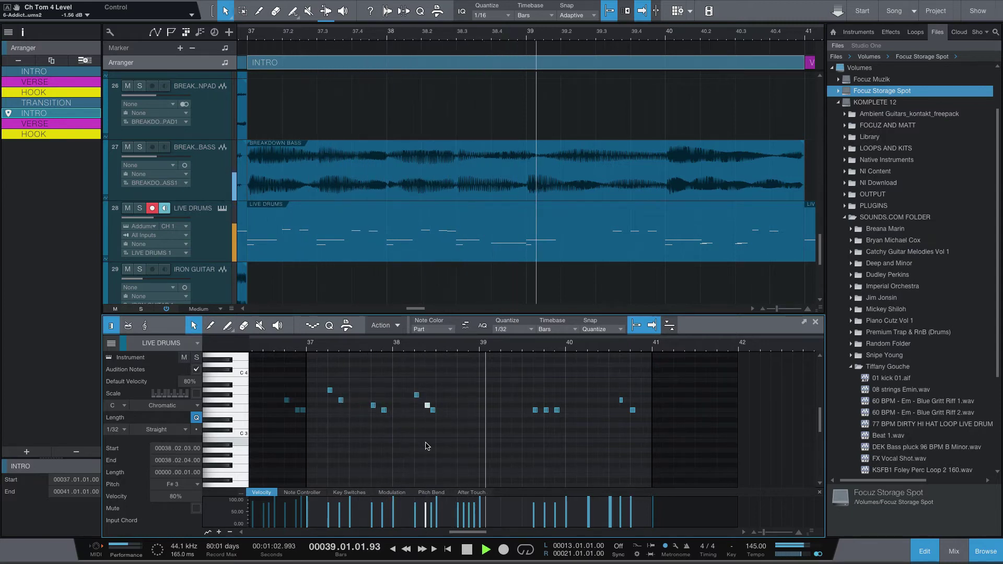
key(space)
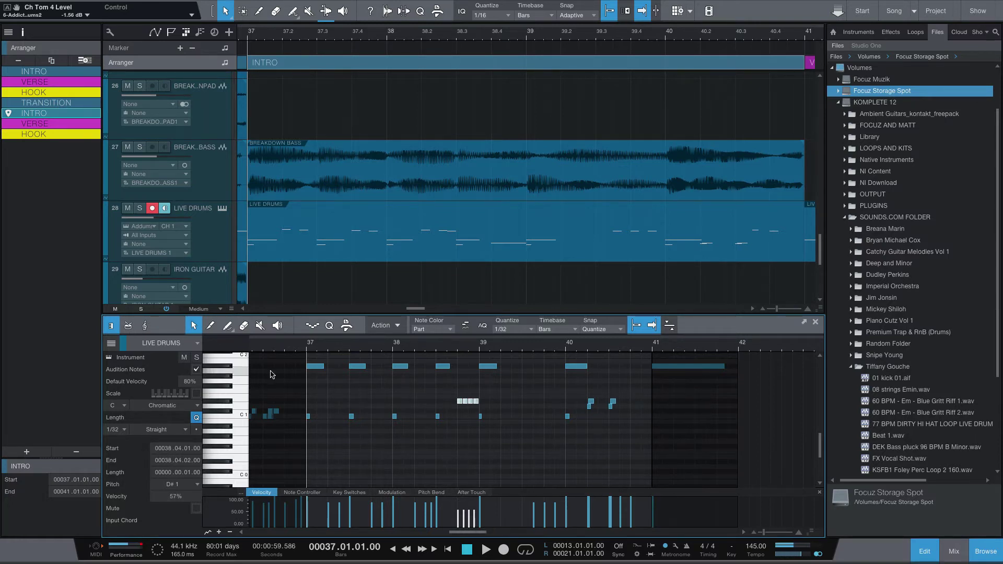
Step: Set the first D# 1 note at bar 38 beat 4 to 92% velocity, vary the following three, and play them back
drag(458, 520, 458, 510)
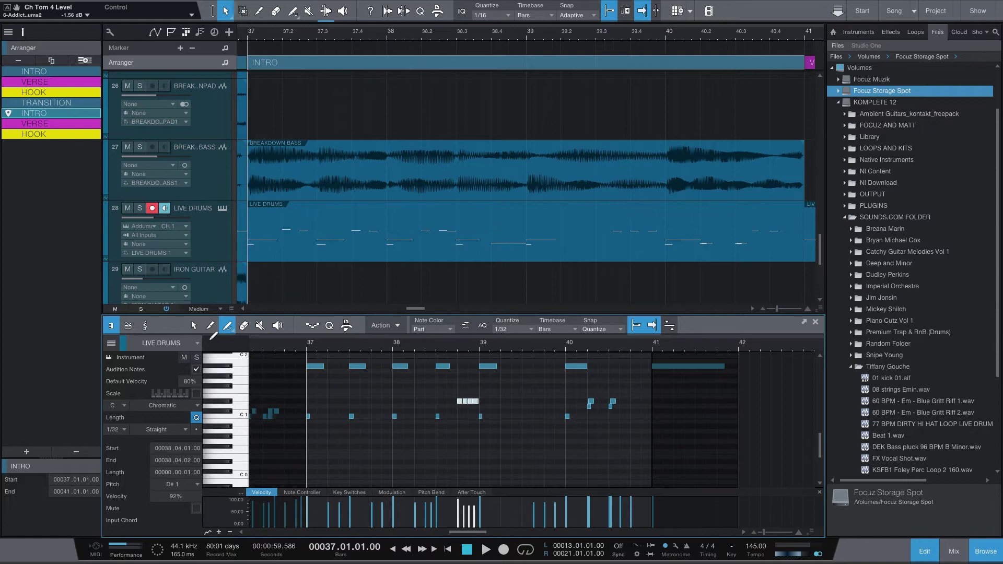
click(197, 329)
click(476, 432)
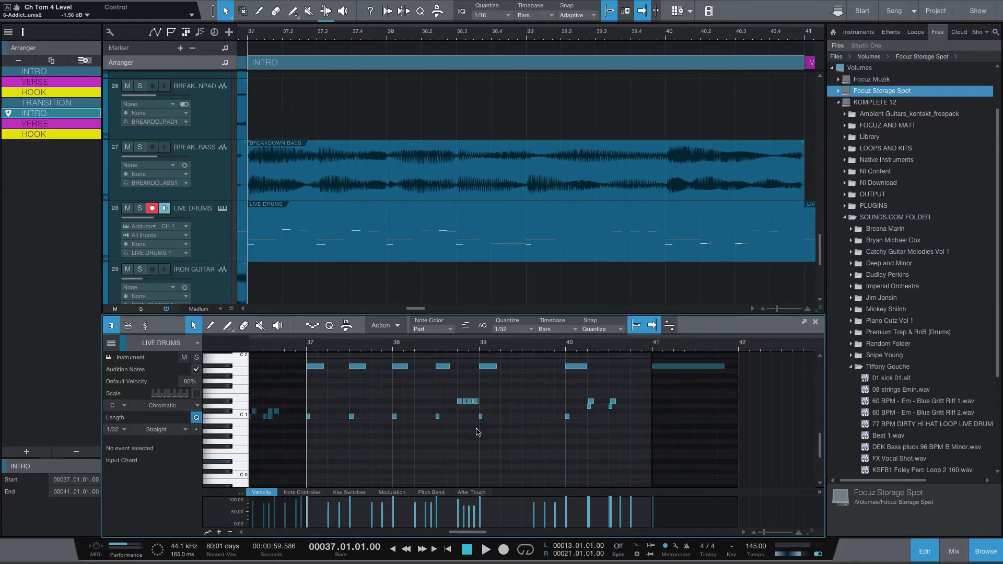
click(465, 401)
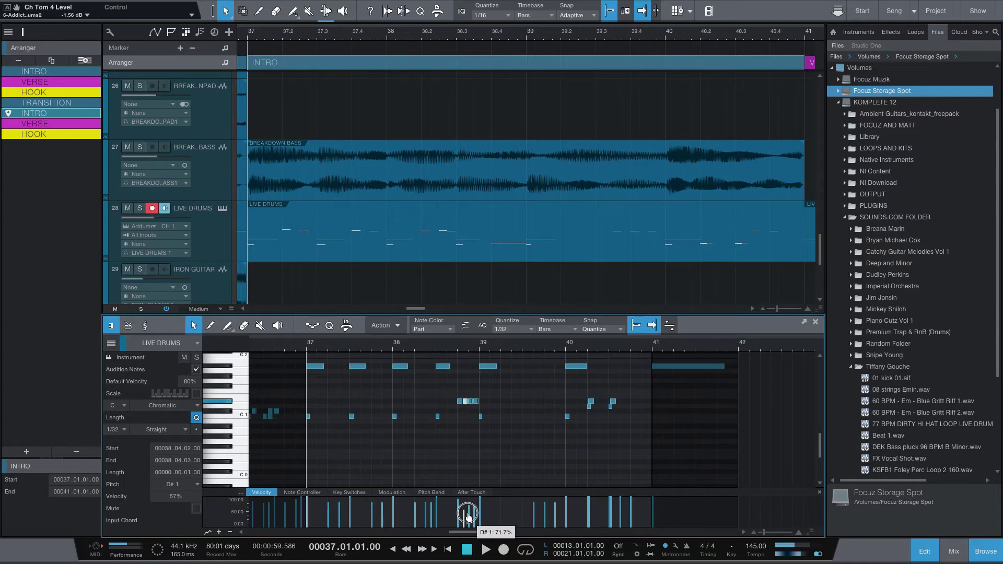
drag(469, 514, 475, 512)
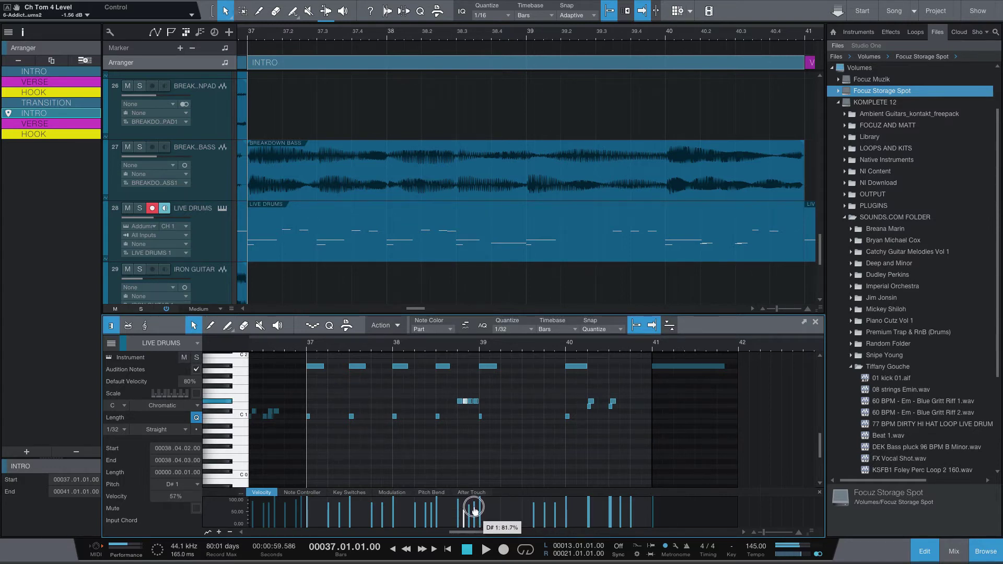
click(433, 343)
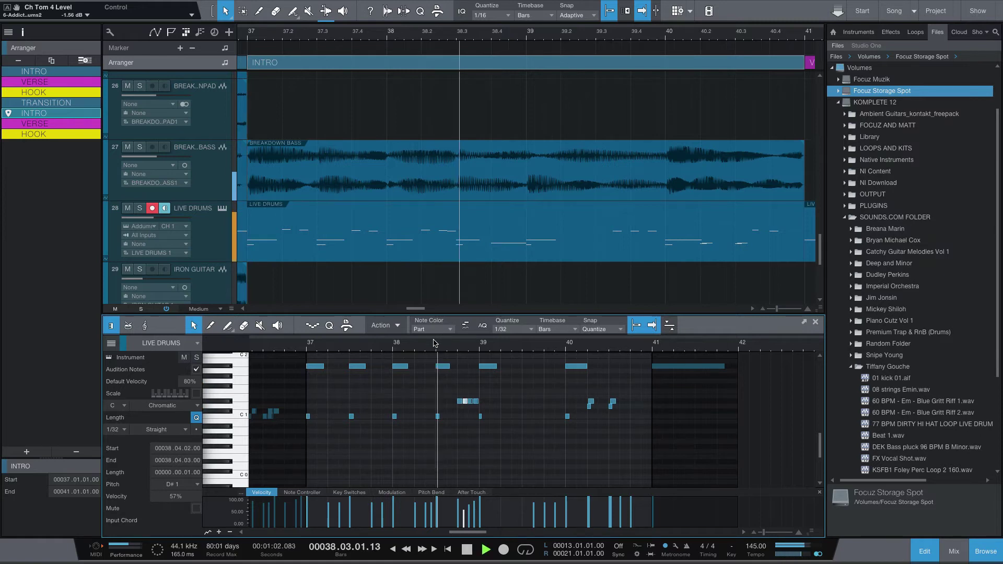
key(space)
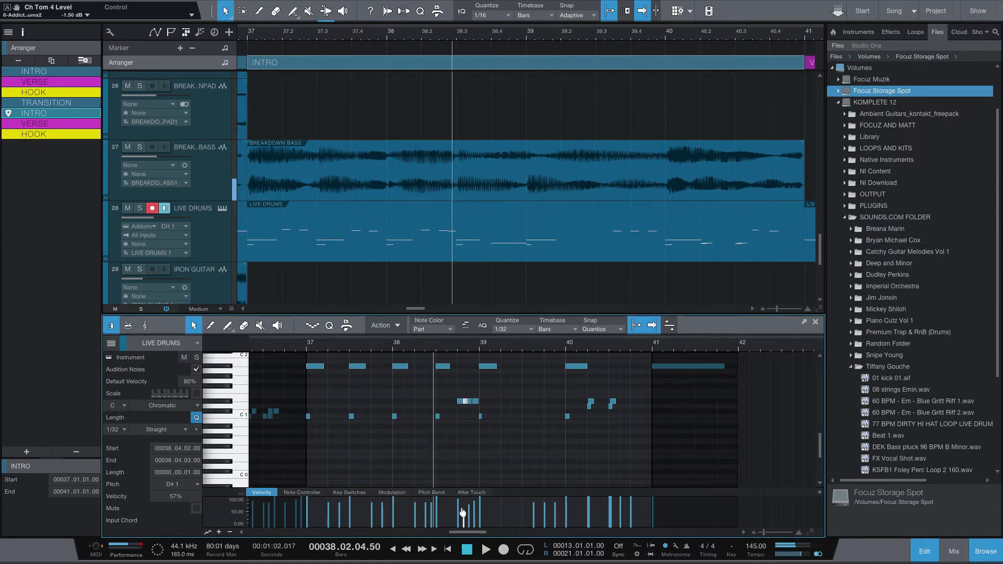
Step: Reshape the D# 1 velocities at bar 38 beat 4 into a falling pattern with the second note at 83%, and play it back
drag(469, 514, 477, 521)
key(space)
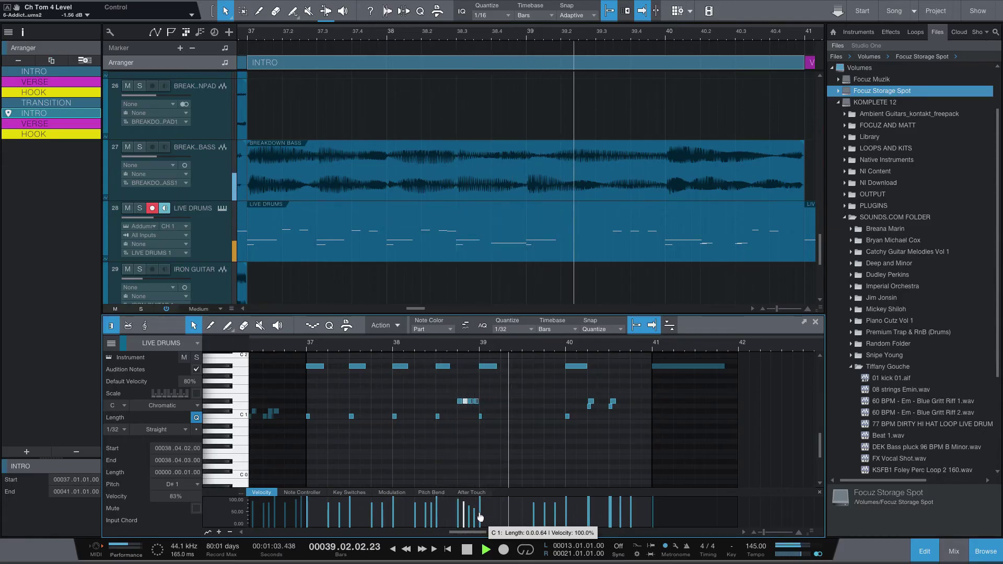
key(space)
key(space)
key(space)
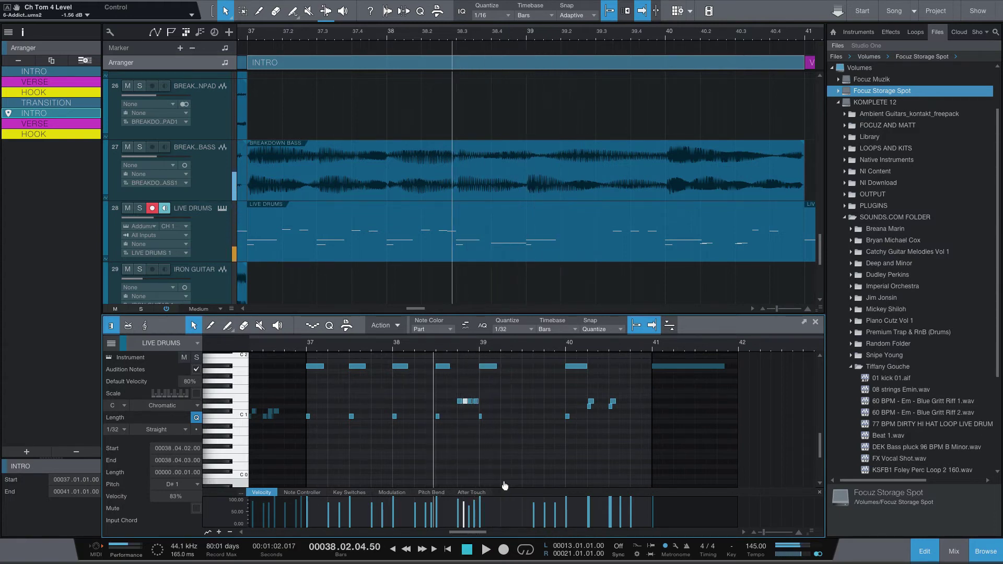
click(506, 460)
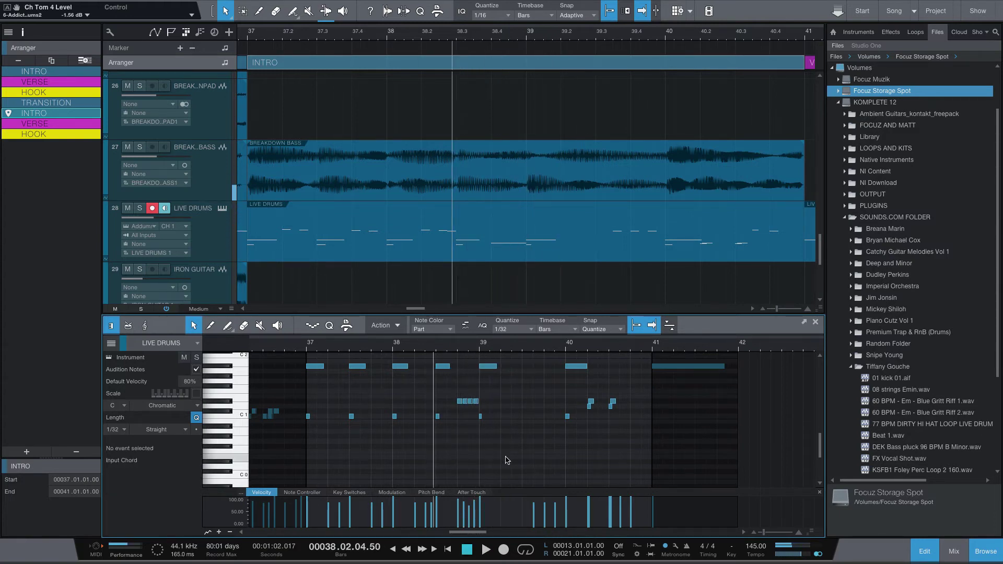
Step: Audition the C 1 and A# 1 notes at bar 39 and try the A# 1 note at bar 37 on B 1
click(480, 416)
key(space)
key(space)
click(494, 366)
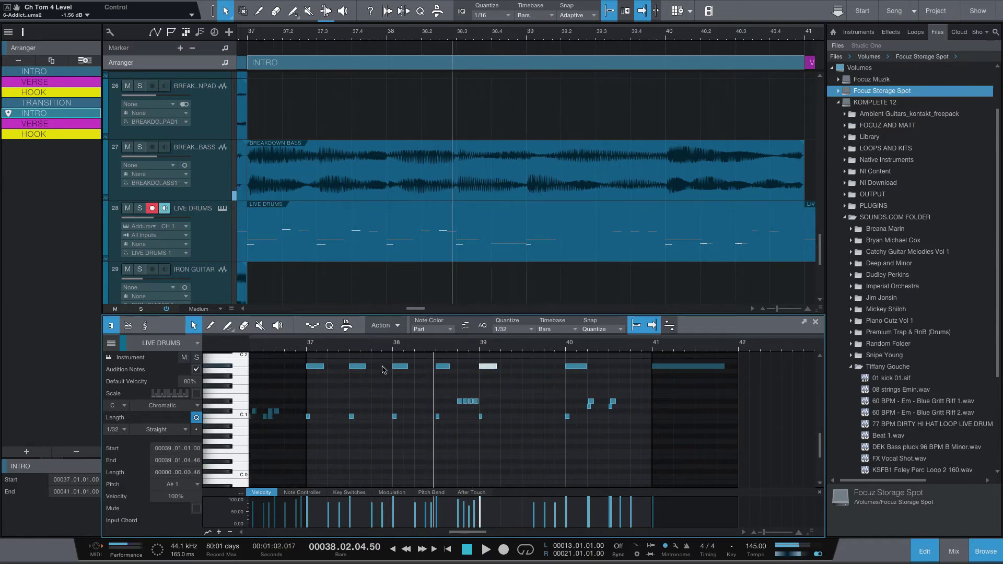
click(324, 367)
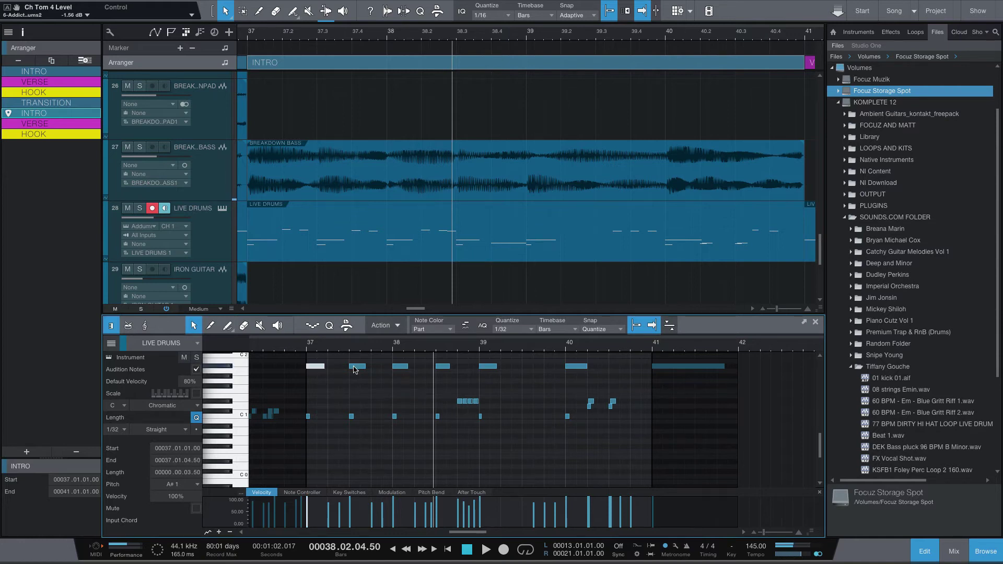
click(313, 370)
click(313, 371)
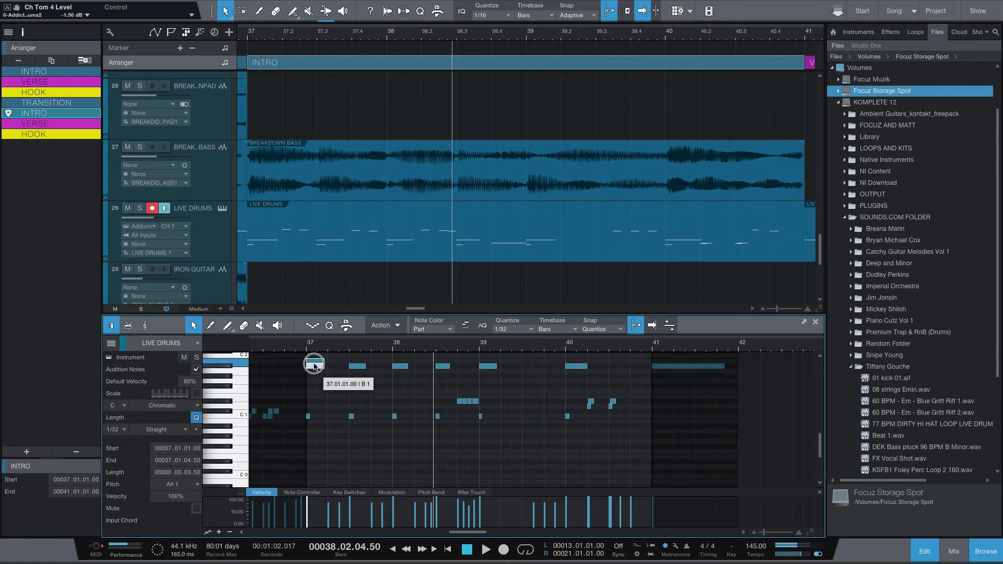
click(315, 377)
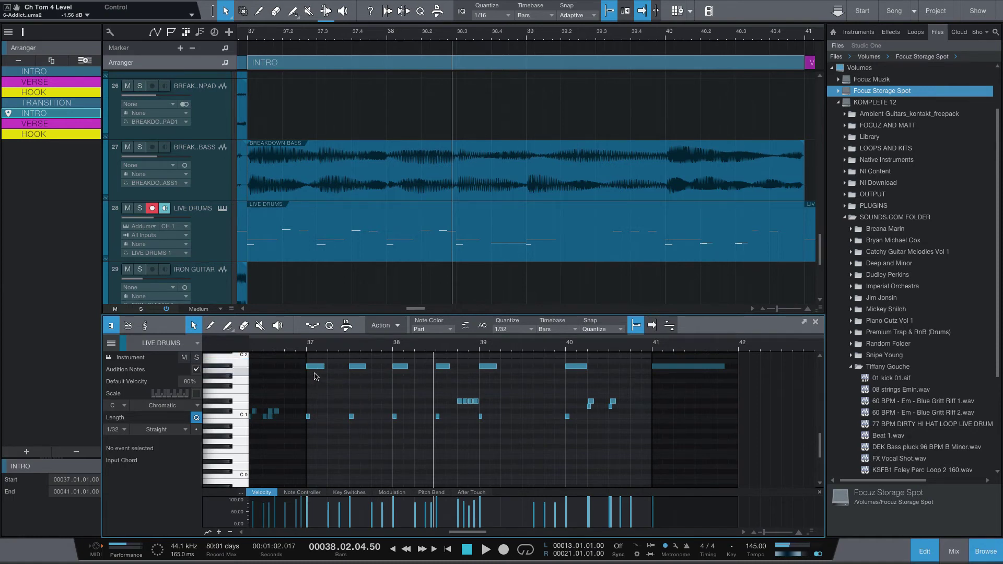
click(312, 372)
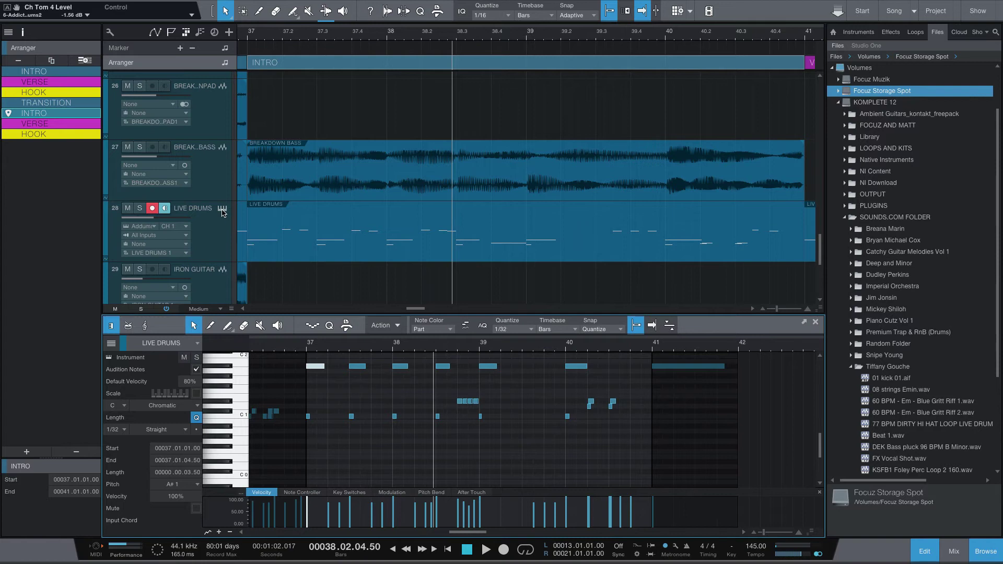
Step: Open the LIVE DRUMS track's Addictive Drums 2 instrument and check its mixer channels during playback
click(222, 209)
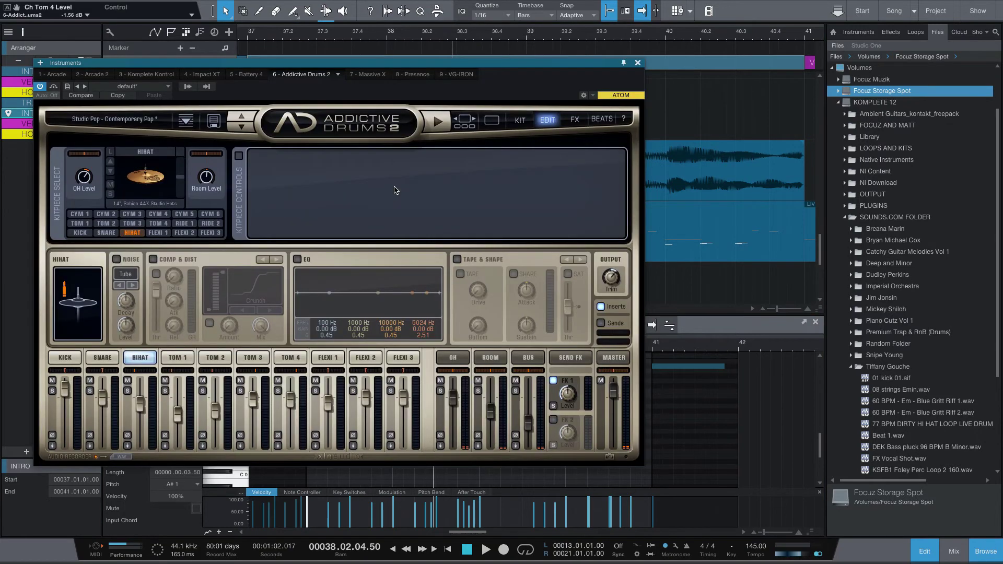
key(space)
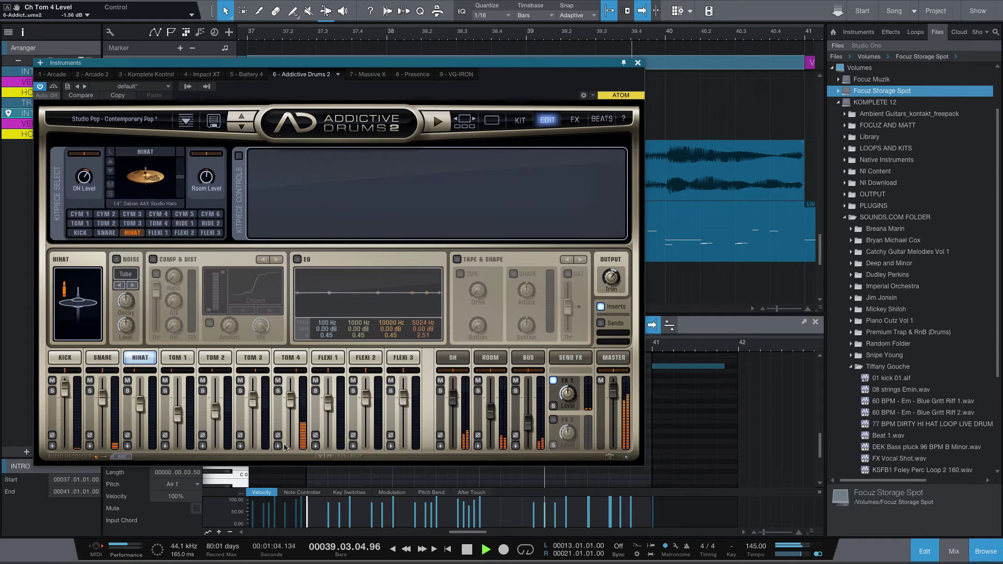
key(space)
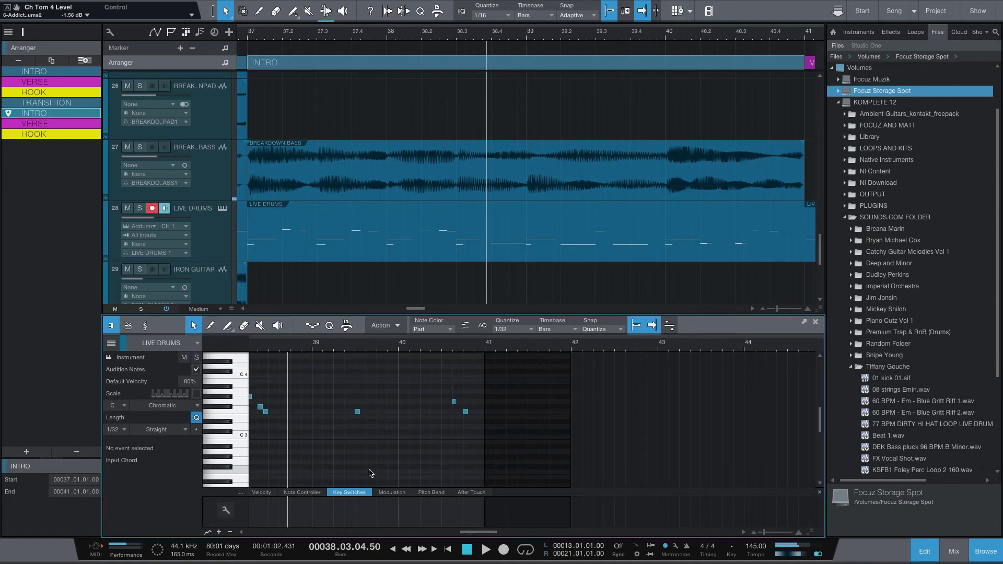
Step: Play the drums from bar 38 beat 3 and try an extra E 3 note at bar 39 beat 4
key(space)
scroll(372, 466, down, 2)
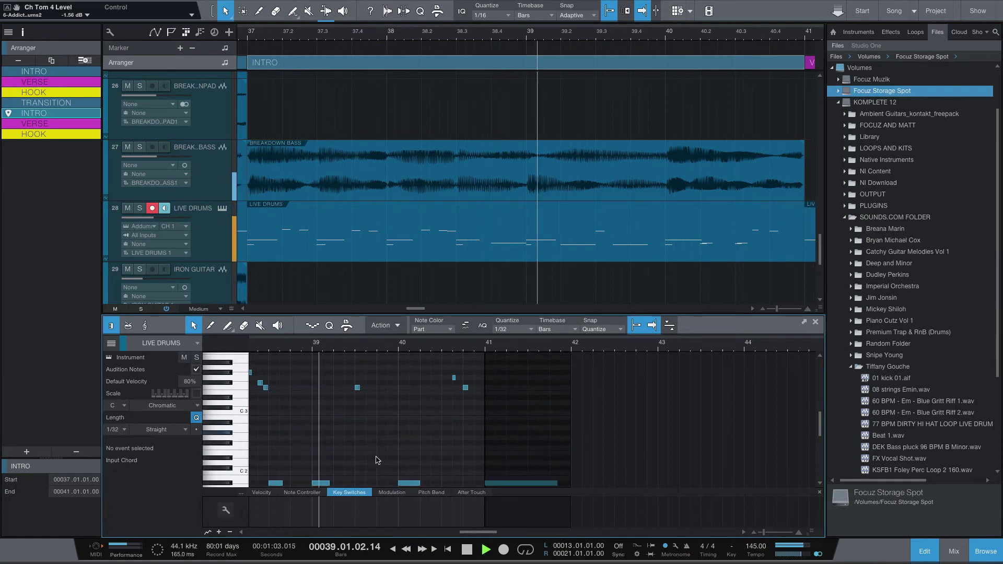
key(space)
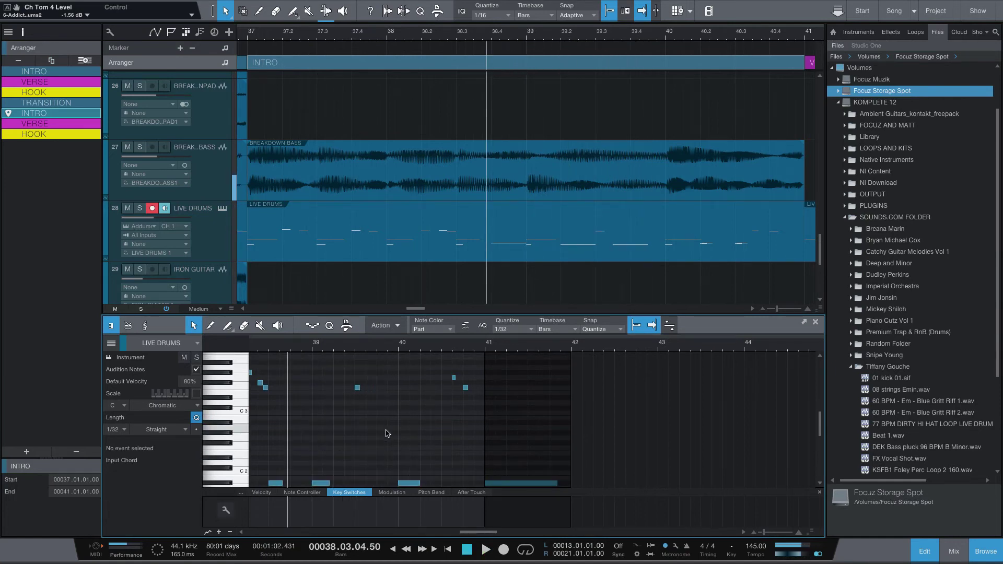
double_click(379, 393)
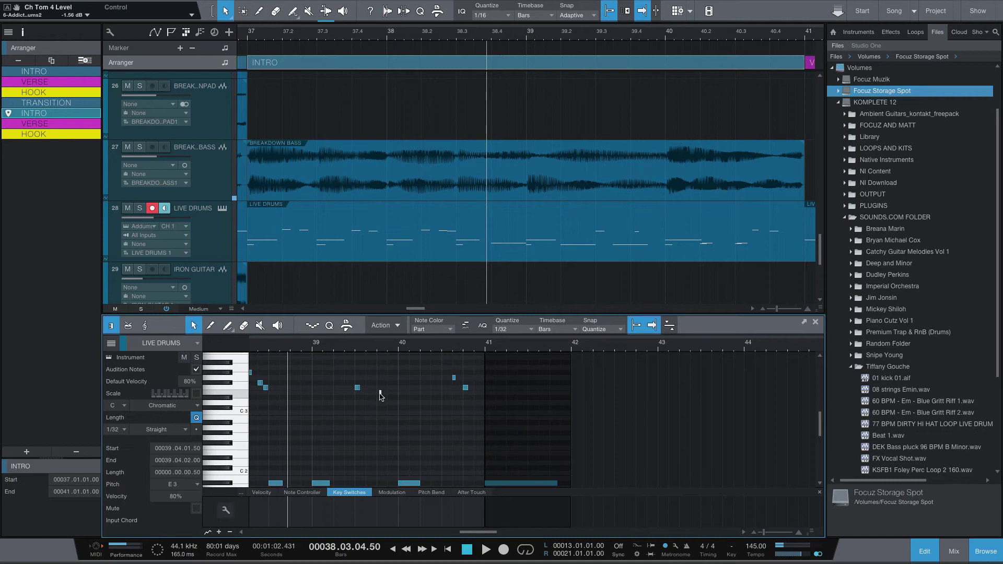
key(Delete)
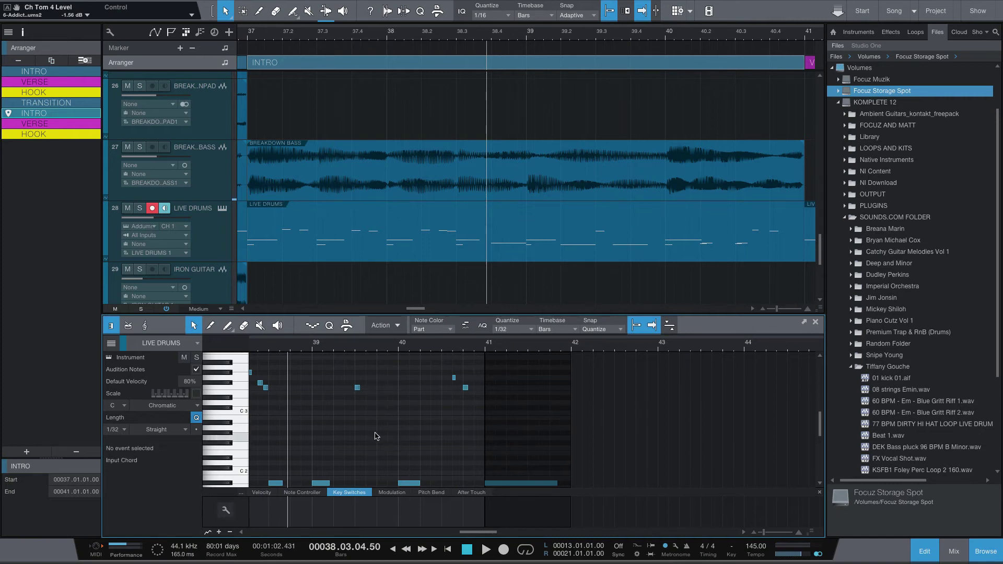
Step: Duplicate the F 3 note at bar 39 beat 3, place the copy at 39.04.03, and play it back
click(357, 387)
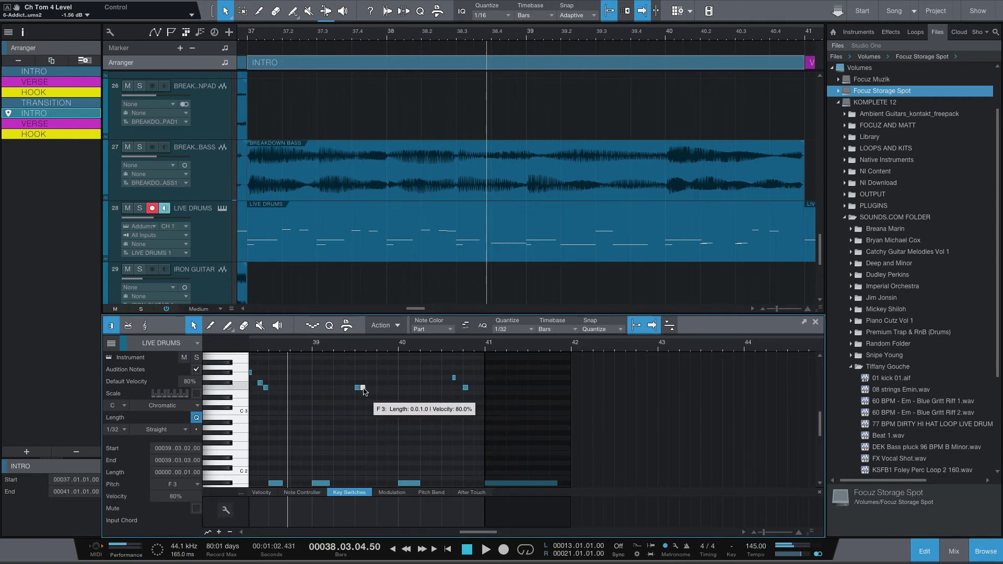
drag(364, 392, 380, 391)
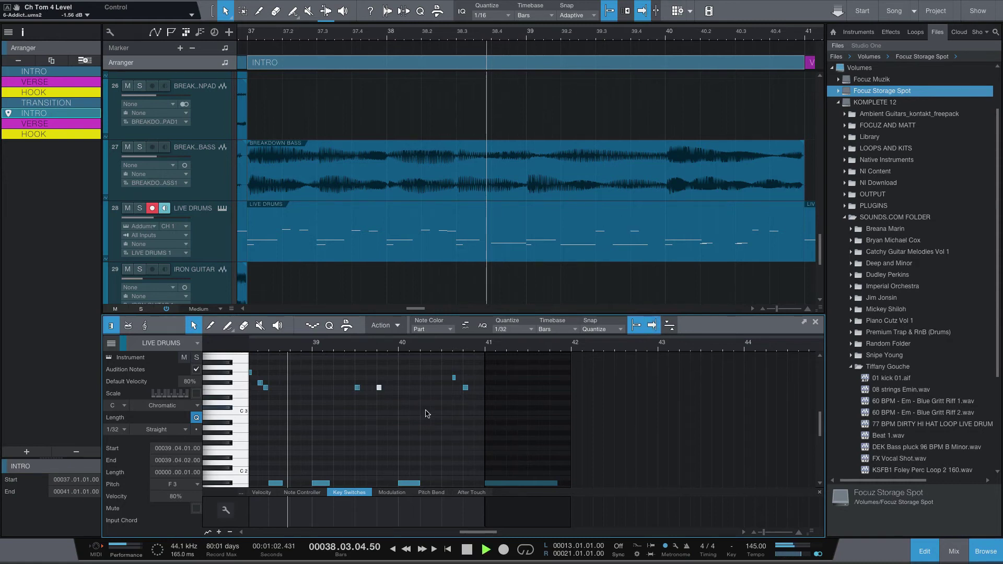
key(space)
scroll(418, 414, down, 5)
scroll(404, 413, up, 5)
drag(379, 394, 390, 396)
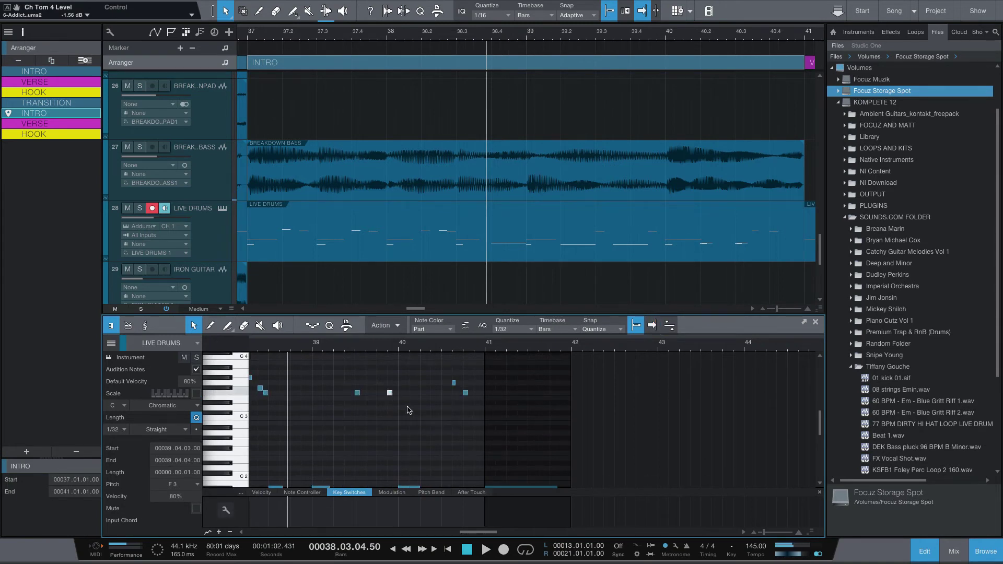
key(space)
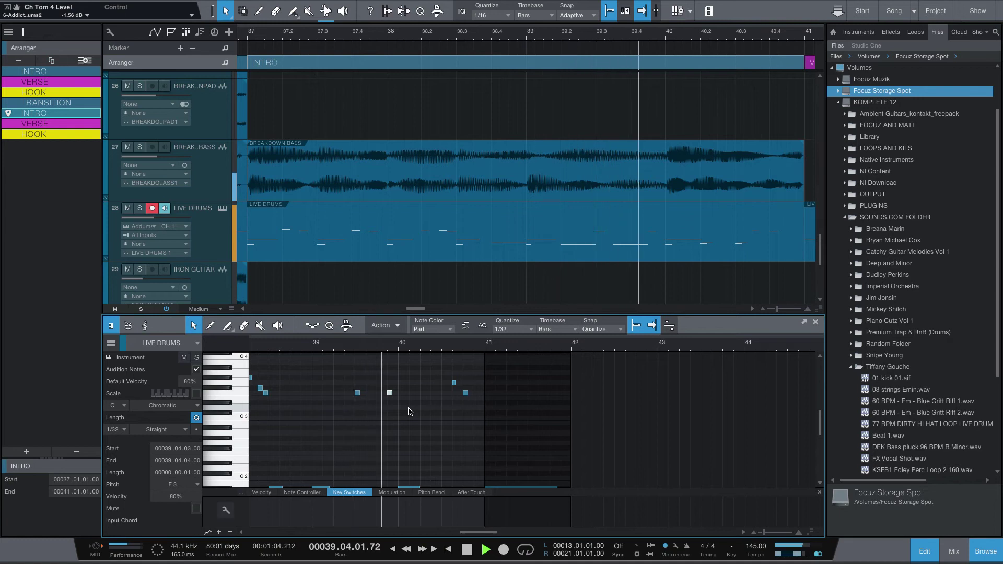
key(space)
Step: Add G 2 notes with a length of 0.0.2.0 at 39.03.01 and 39.04.03, and play them back
scroll(412, 415, up, 3)
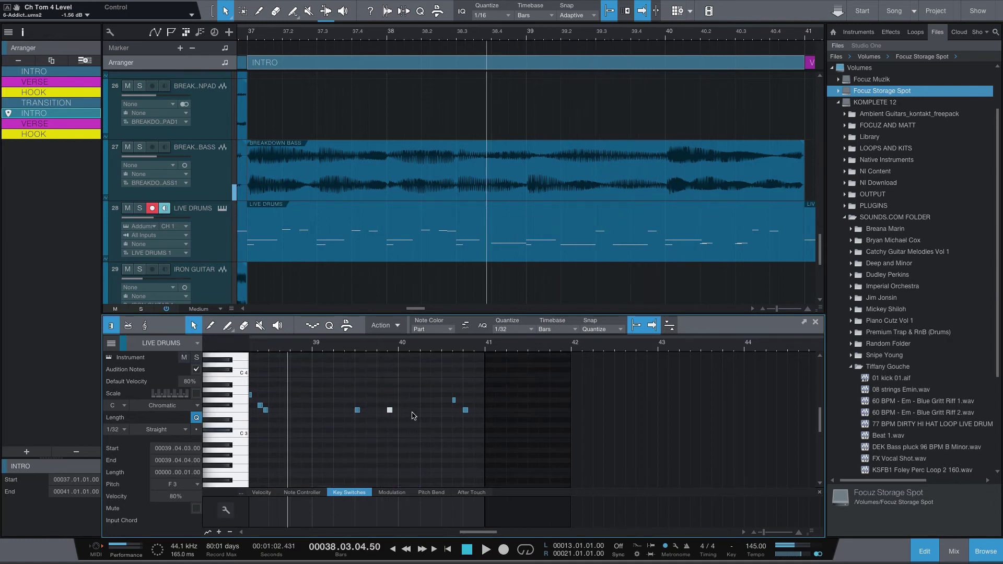
scroll(412, 415, down, 5)
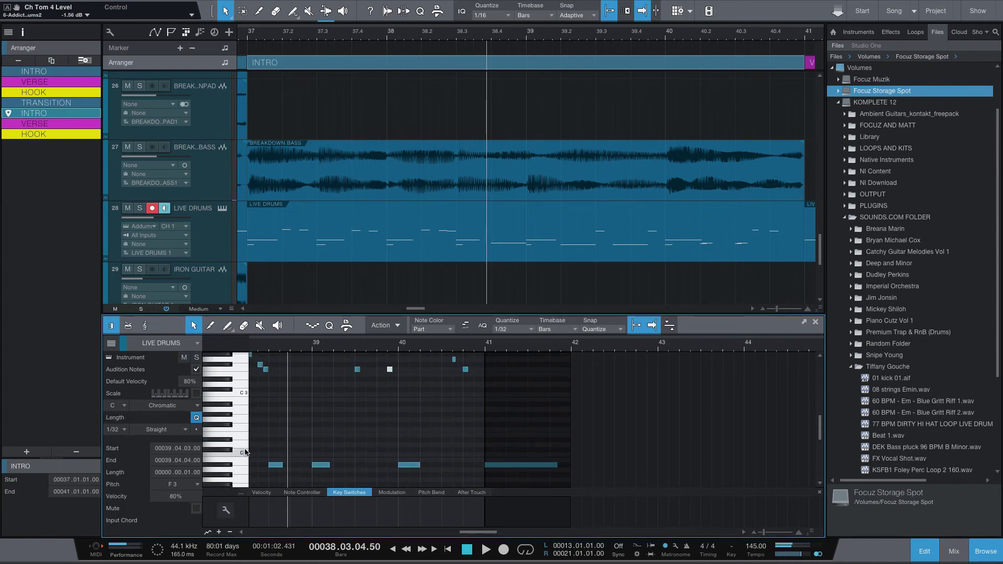
scroll(365, 460, up, 3)
click(363, 460)
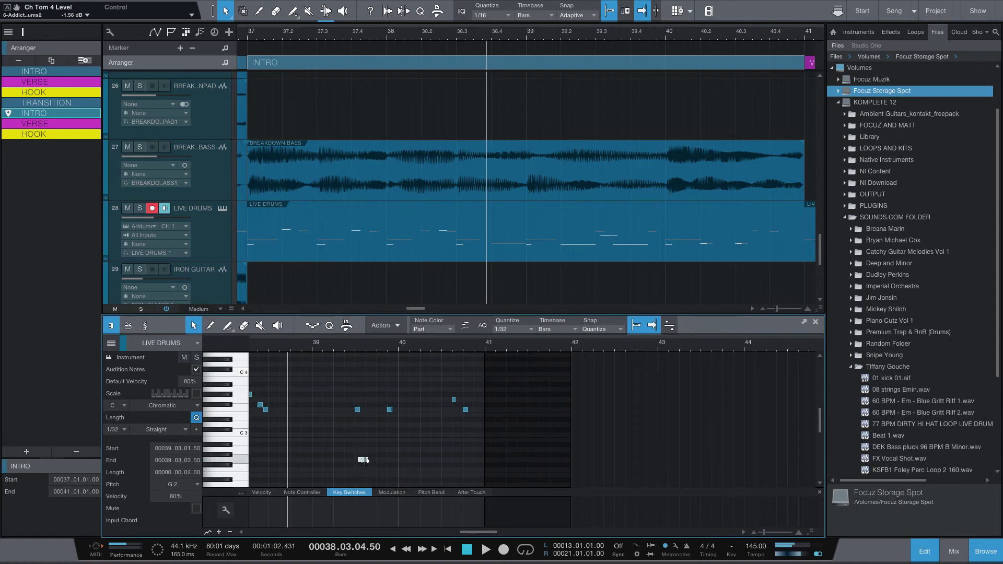
drag(363, 460, 360, 463)
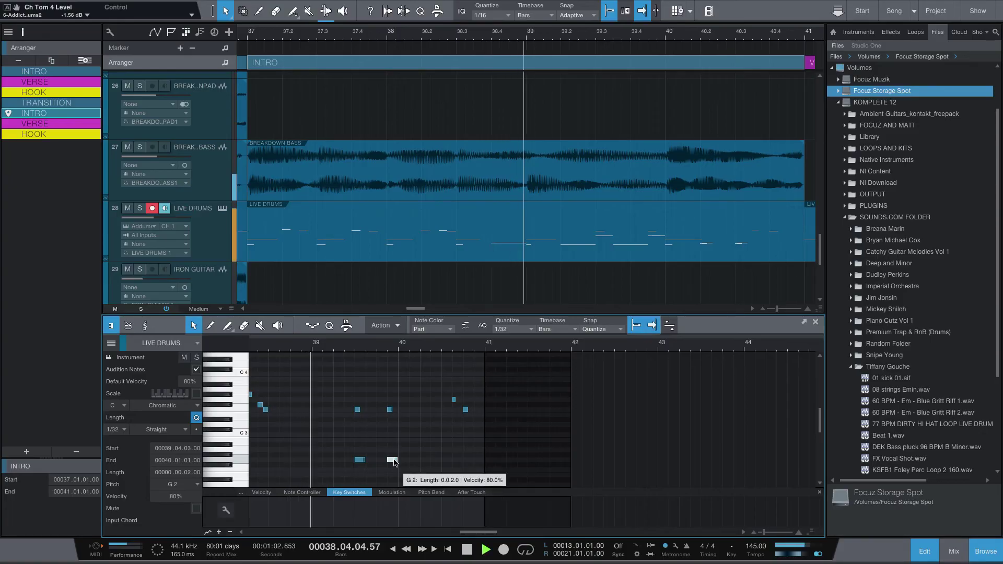
key(space)
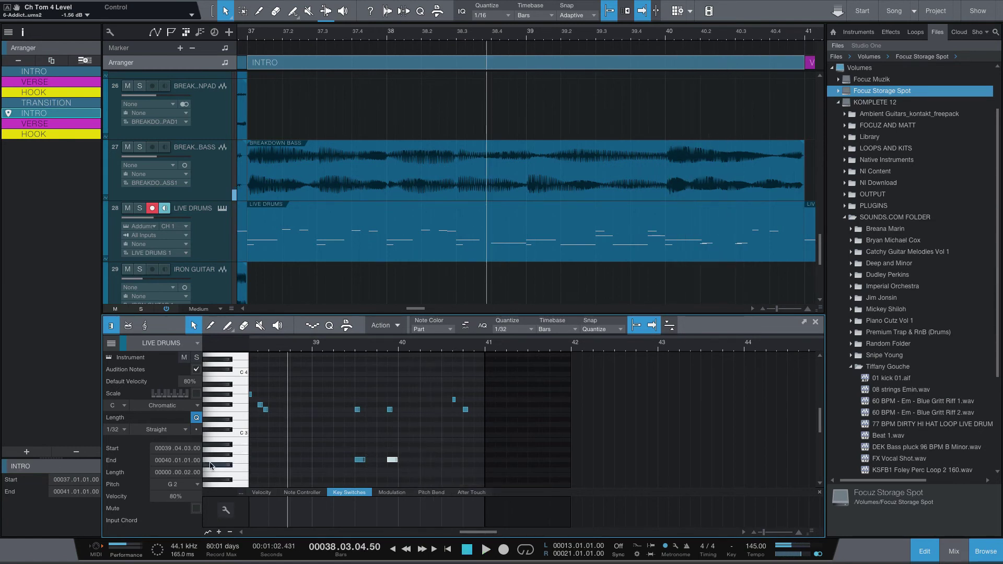
Step: Show the note velocities, raise the two F 3 notes in bar 39 to 100%, and play them back
drag(432, 464, 314, 450)
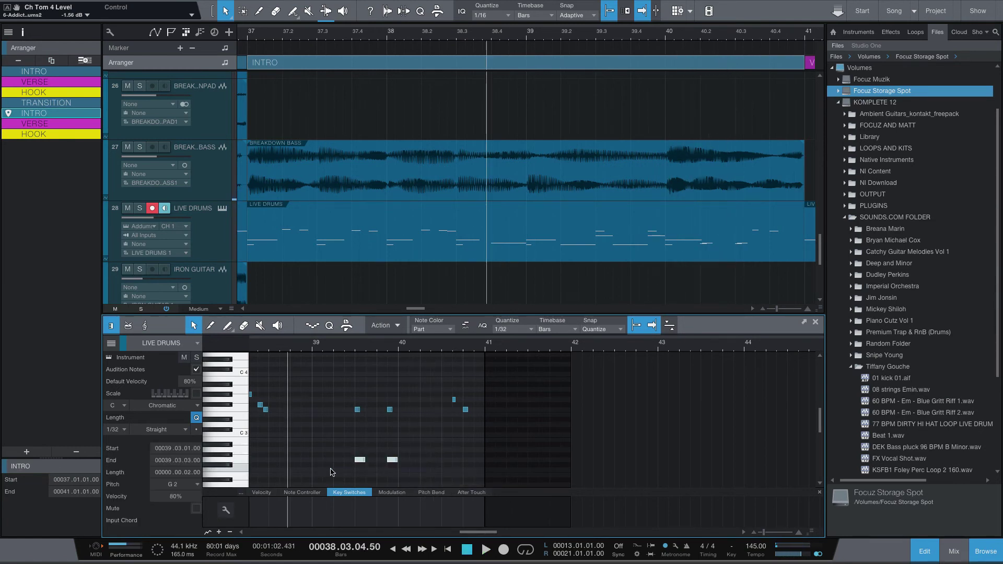
click(261, 493)
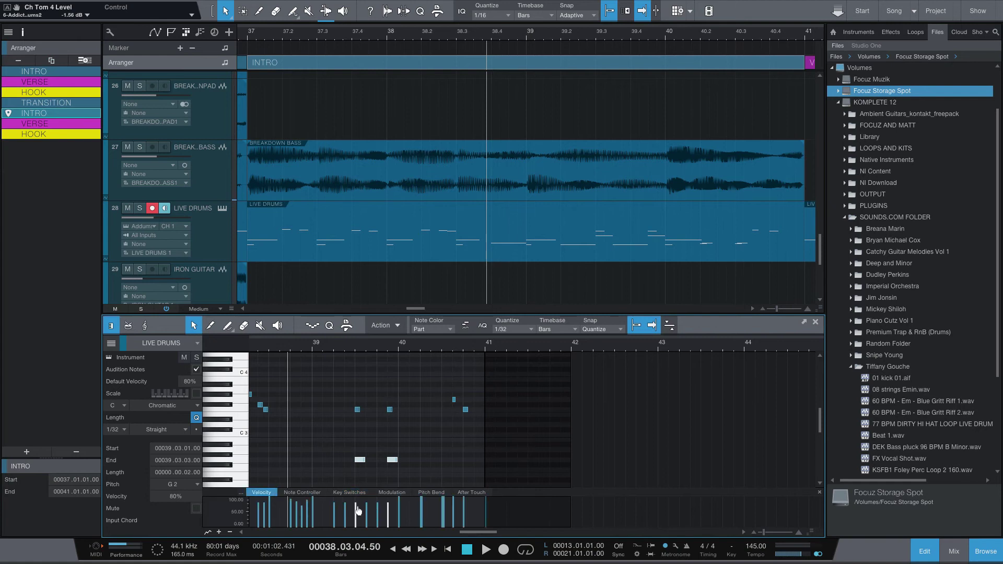
drag(330, 400, 430, 420)
drag(355, 510, 355, 493)
key(space)
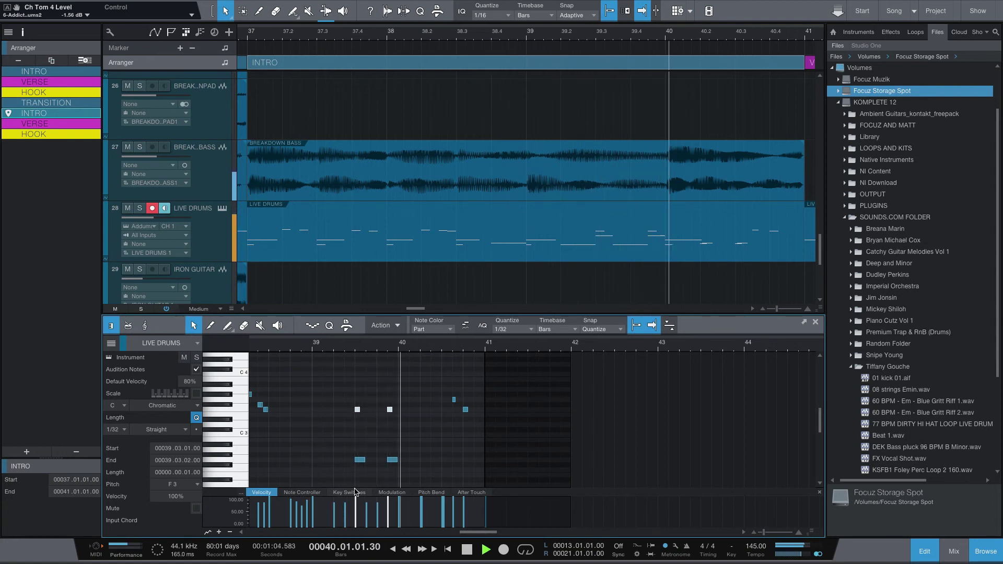
key(space)
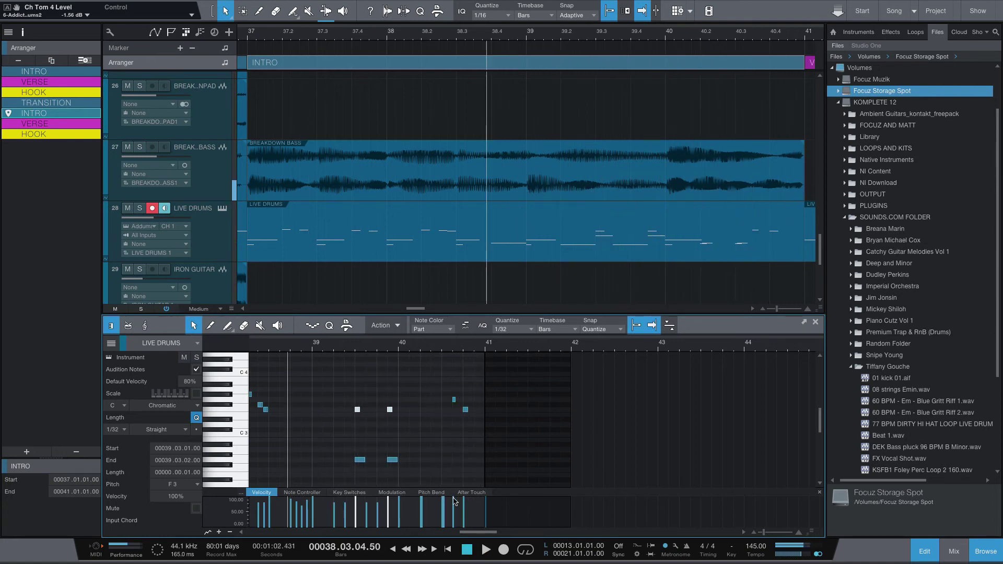
Step: Play the edited drums from within bar 35 of the transition toward the second INTRO section
scroll(432, 439, down, 3)
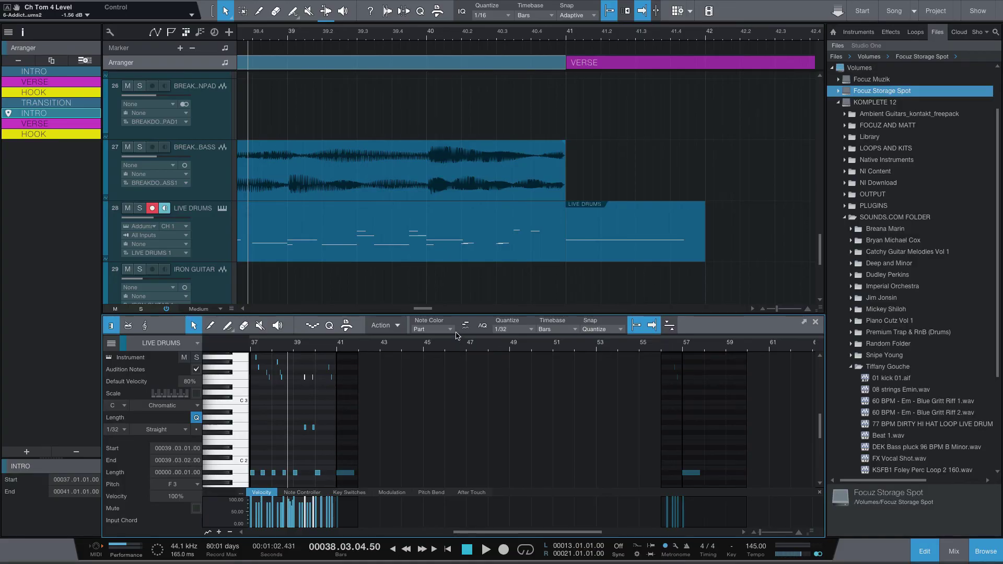
key(e)
key(e)
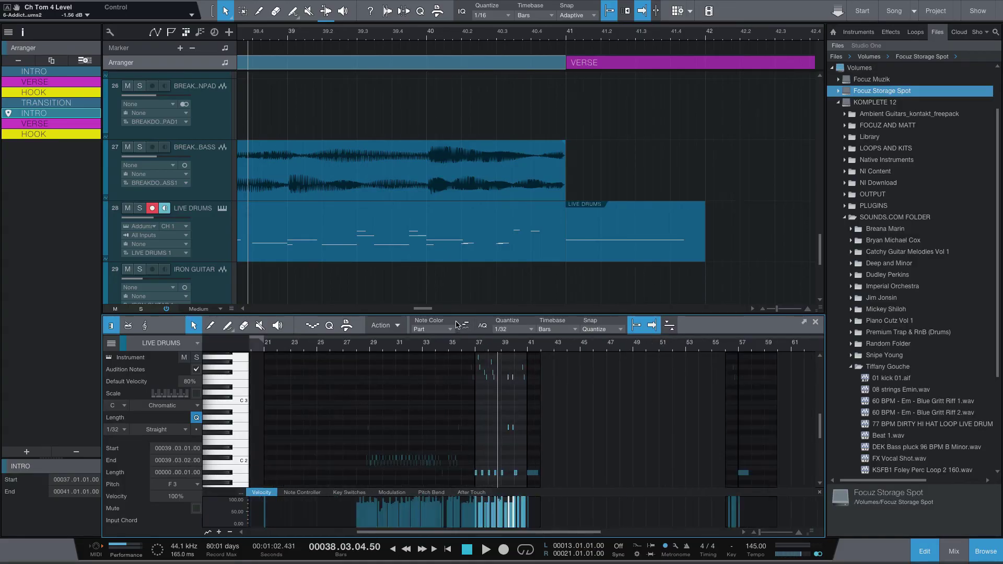
key(w)
key(w)
key(w)
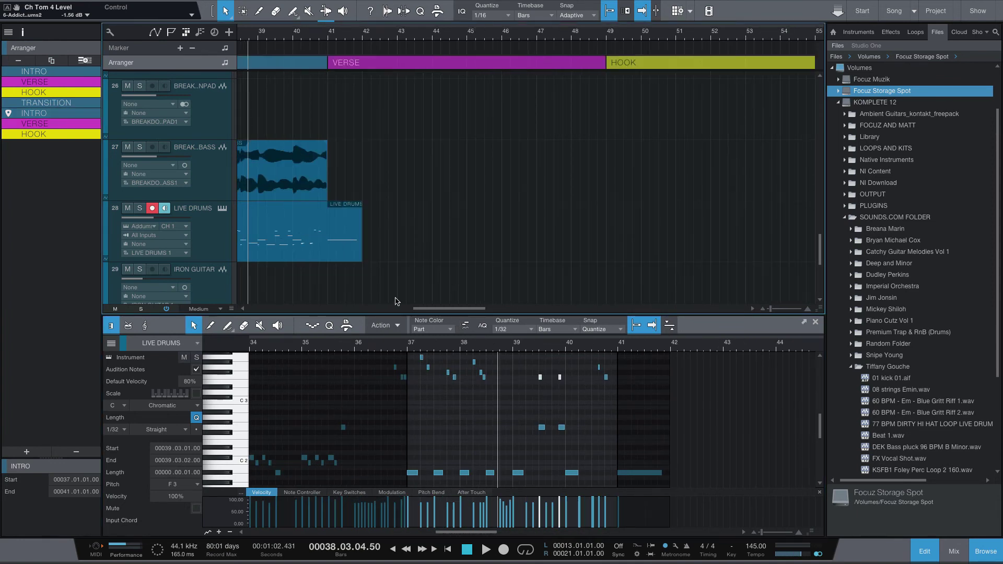
drag(427, 309, 405, 309)
click(304, 38)
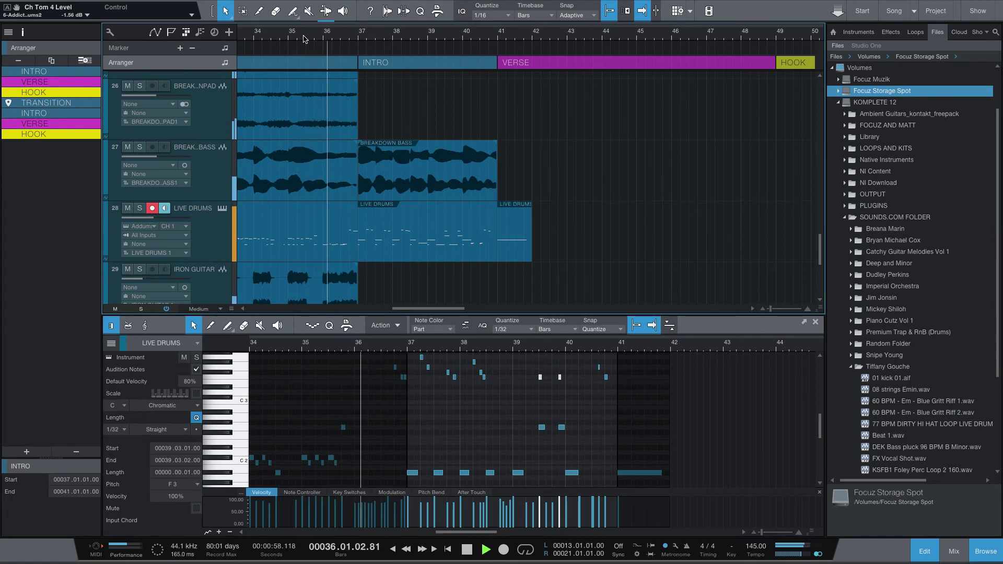